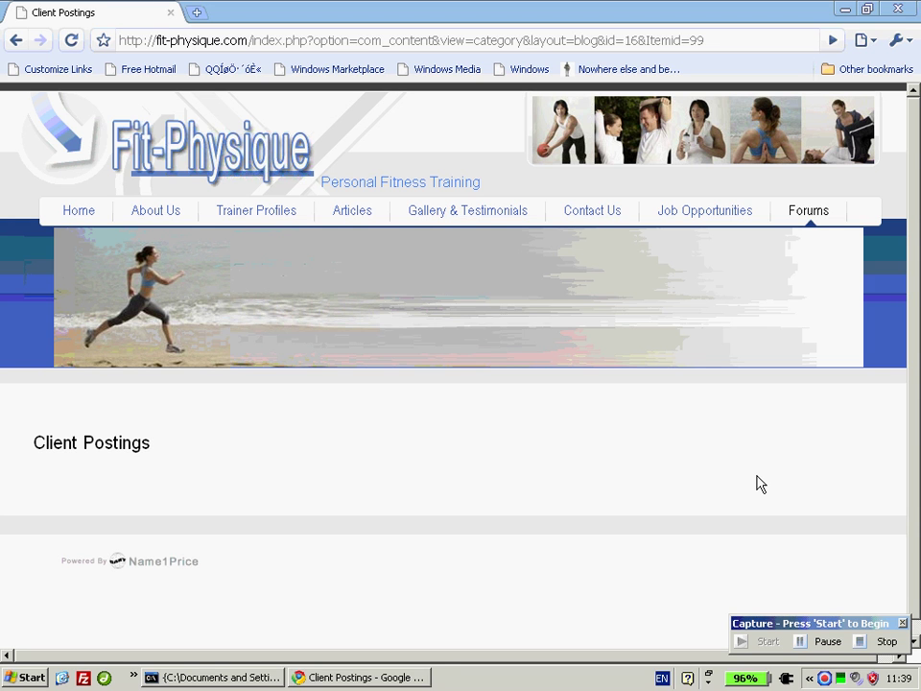
Open fit-physique.com/administrator in a new Chrome tab
{"action": "left_click", "coordinate": [760, 484]}
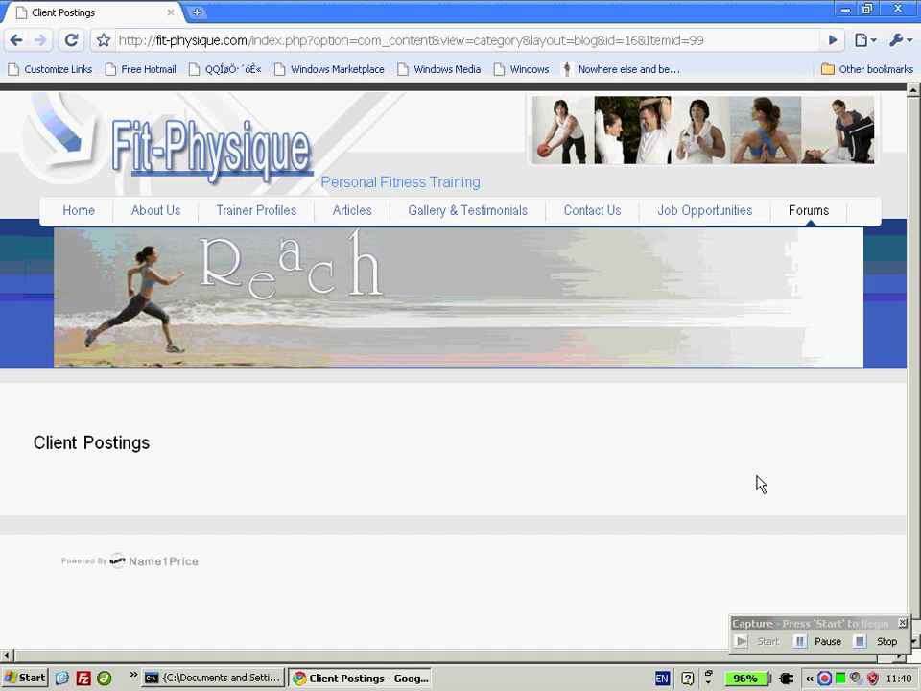
{"action": "key", "text": "ctrl+t"}
{"action": "type", "text": "f"}
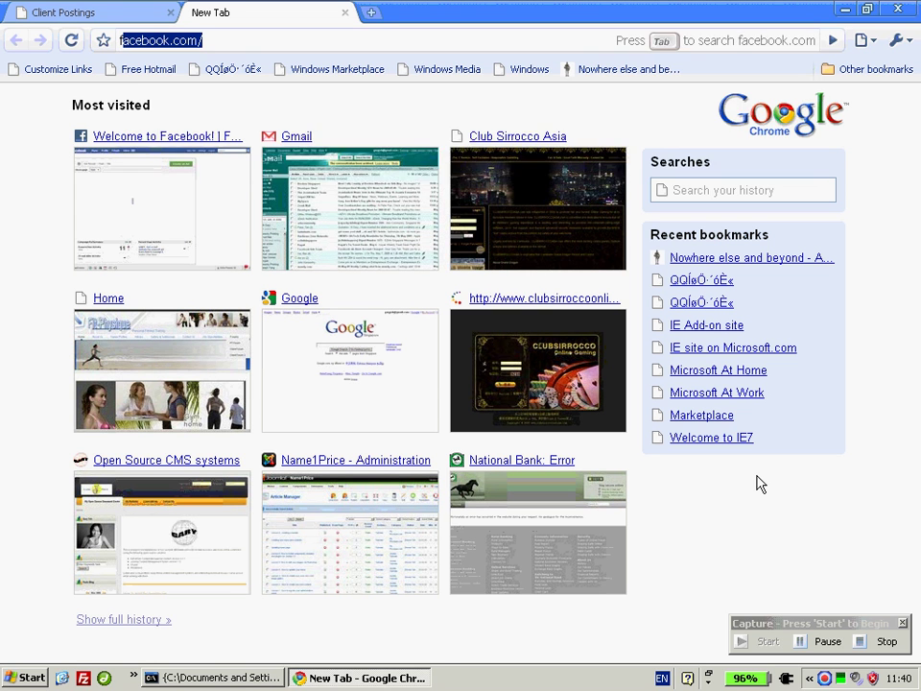
{"action": "type", "text": "it-p"}
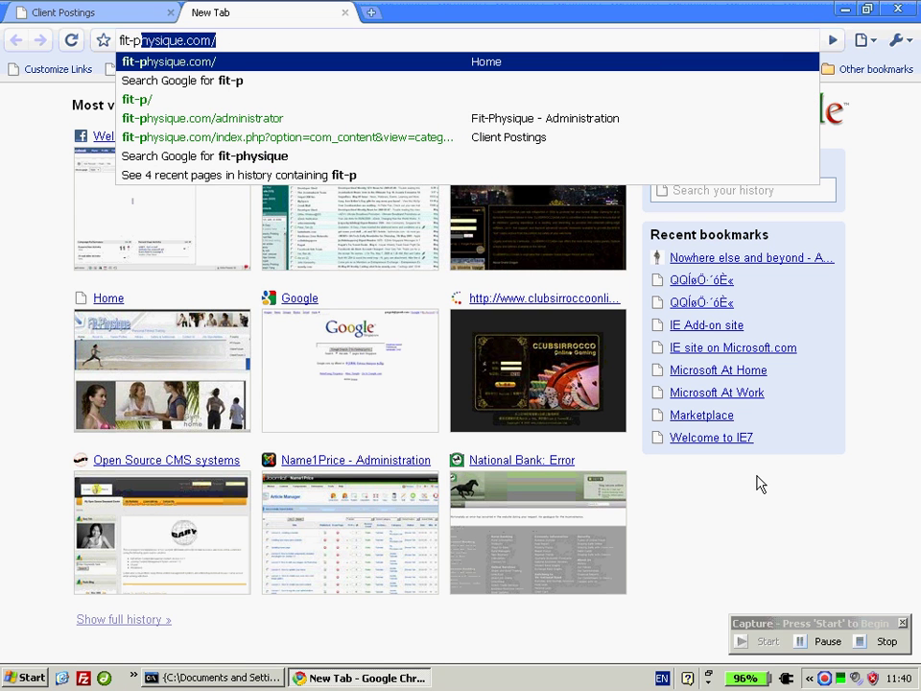
{"action": "key", "text": "End"}
{"action": "type", "text": "administrator"}
{"action": "key", "text": "Return"}
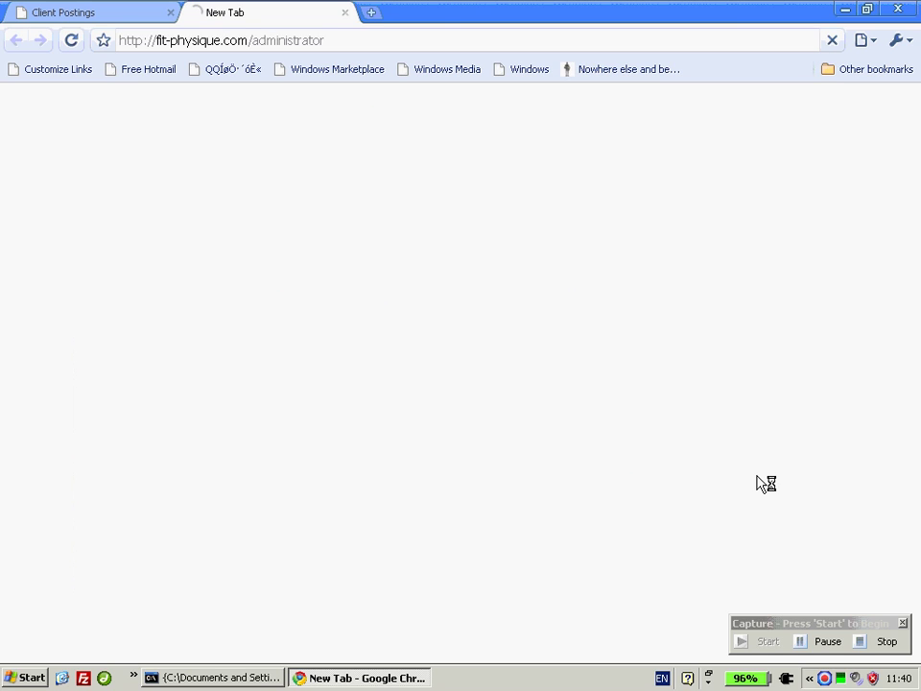
Log in to the Fit-Physique back end with the prefilled administrator credentials
{"action": "left_click", "coordinate": [856, 675]}
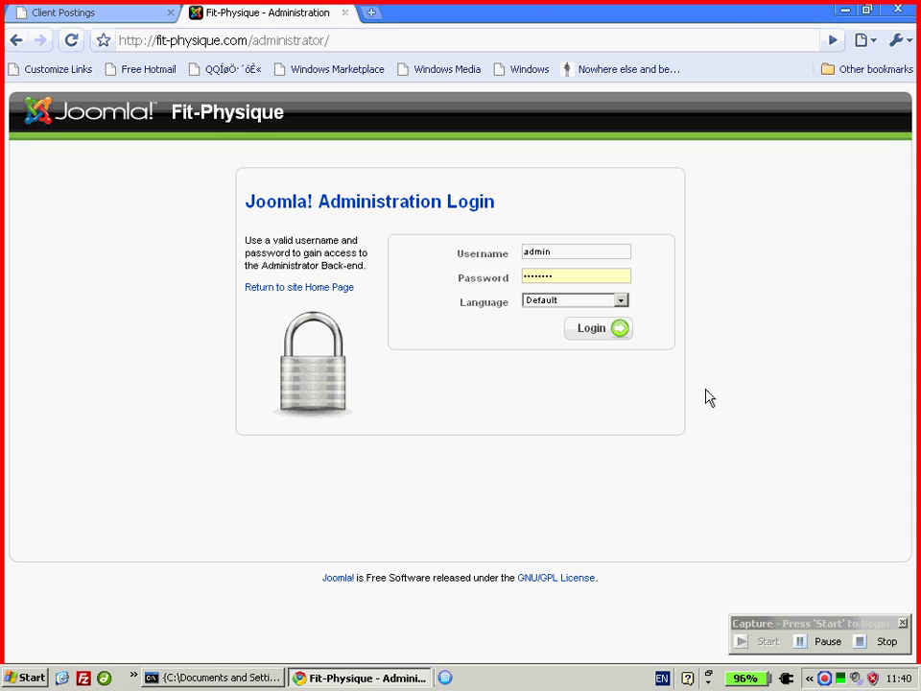
{"action": "left_click", "coordinate": [590, 331]}
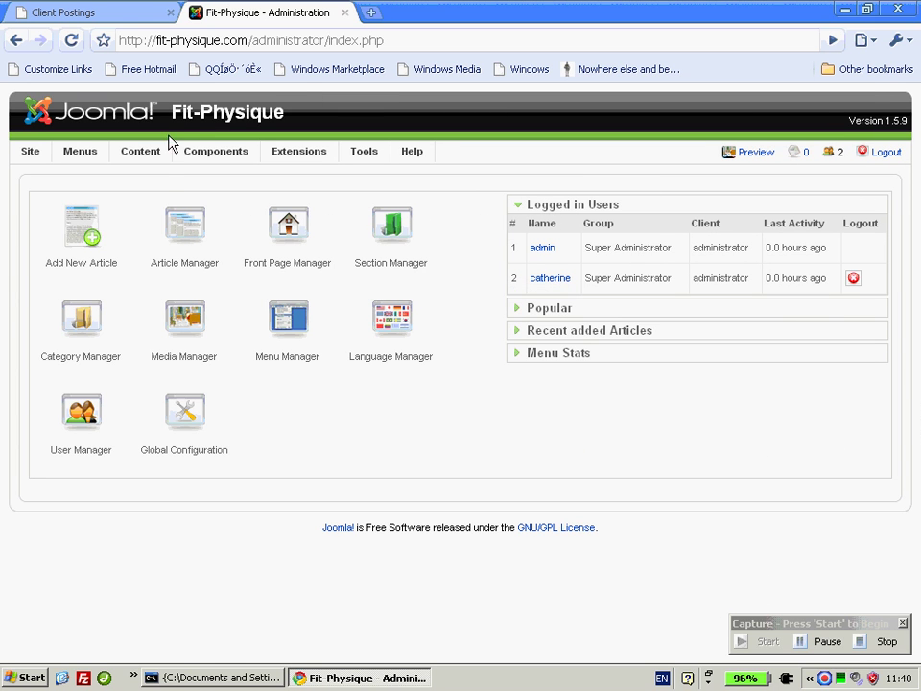
Start a new section from the Section Manager, reloading the stalled form to get a blank one
{"action": "mouse_move", "coordinate": [140, 151]}
{"action": "left_click", "coordinate": [180, 221]}
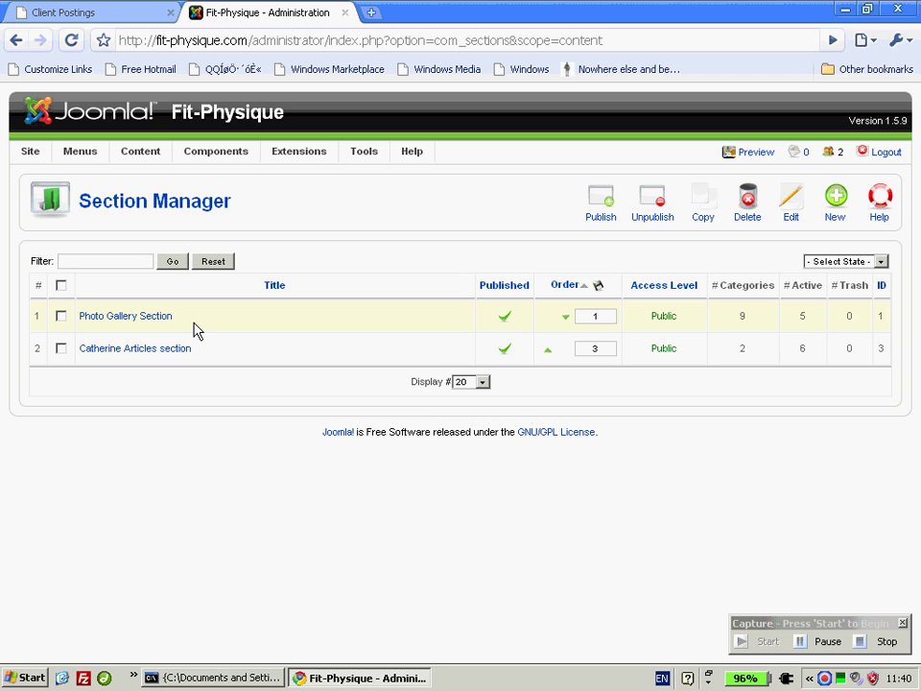
{"action": "left_click", "coordinate": [840, 206]}
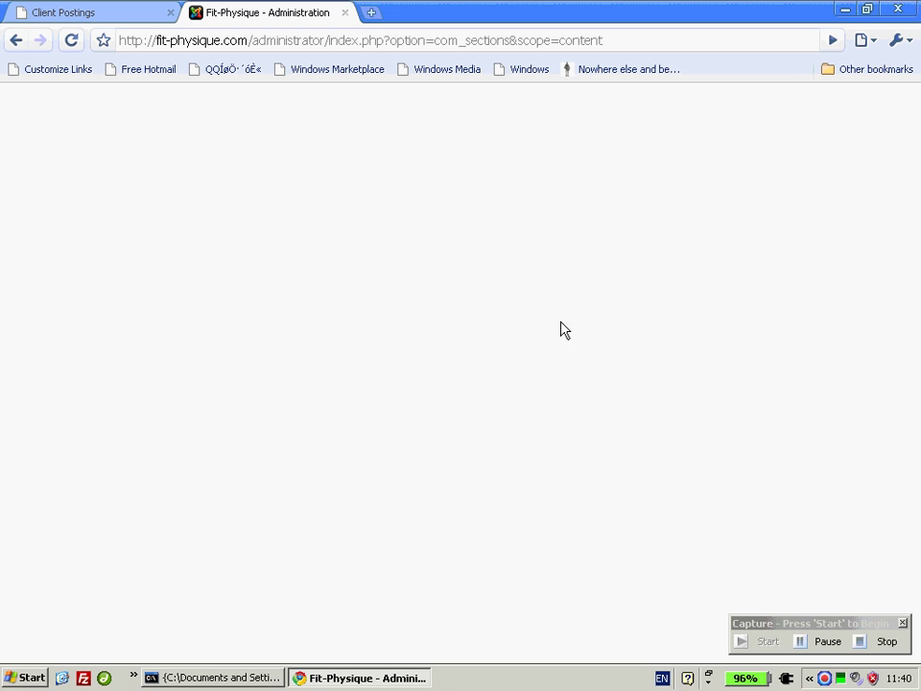
{"action": "key", "text": "F5"}
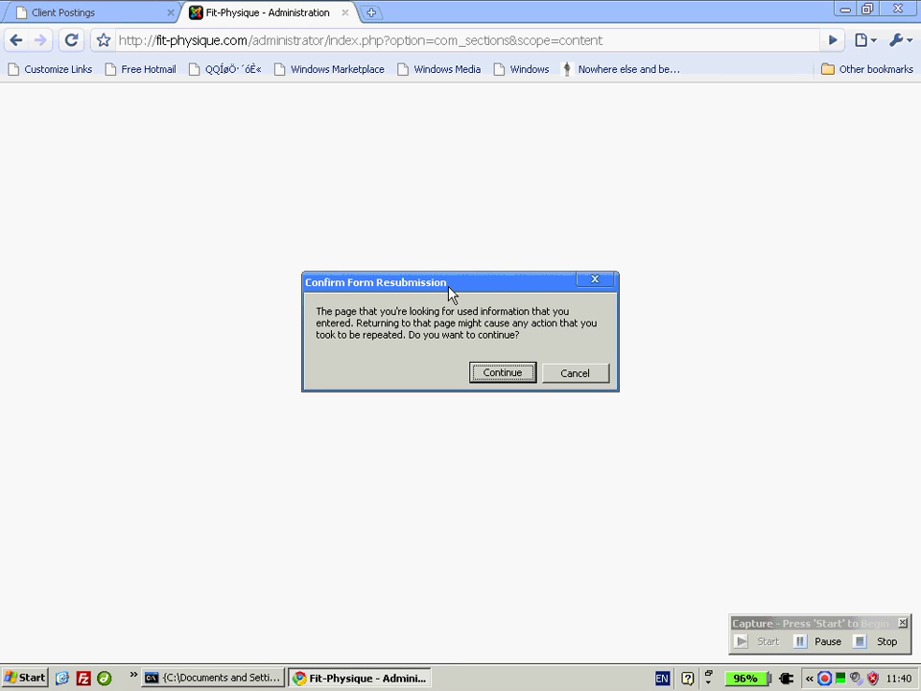
{"action": "left_click", "coordinate": [515, 374]}
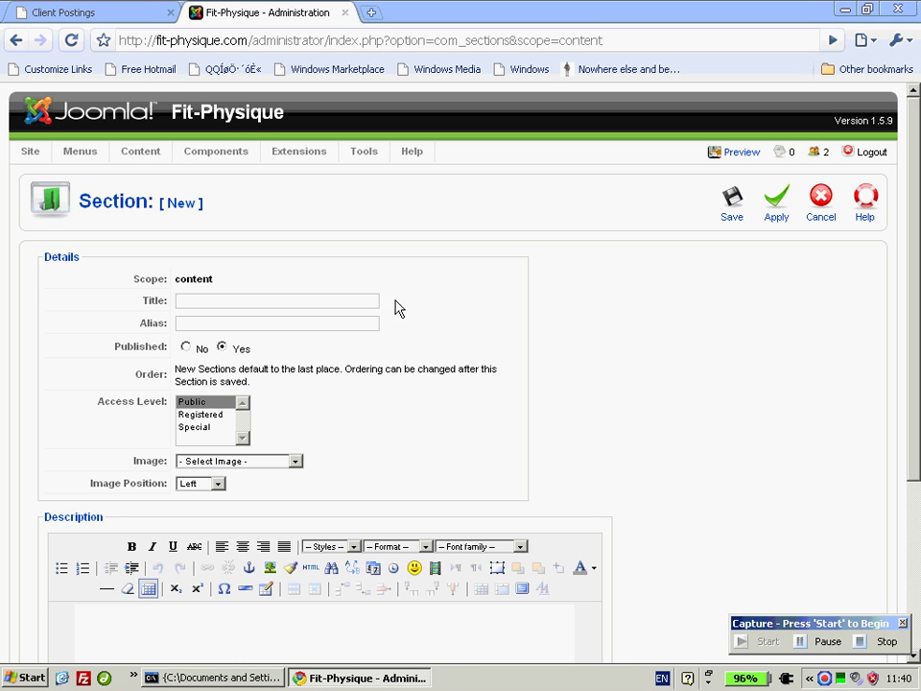
Title the new section 'Forums' and save it, briefly checking the live site
{"action": "scroll", "coordinate": [588, 315], "scroll_direction": "down", "scroll_amount": 3}
{"action": "scroll", "coordinate": [592, 313], "scroll_direction": "up", "scroll_amount": 3}
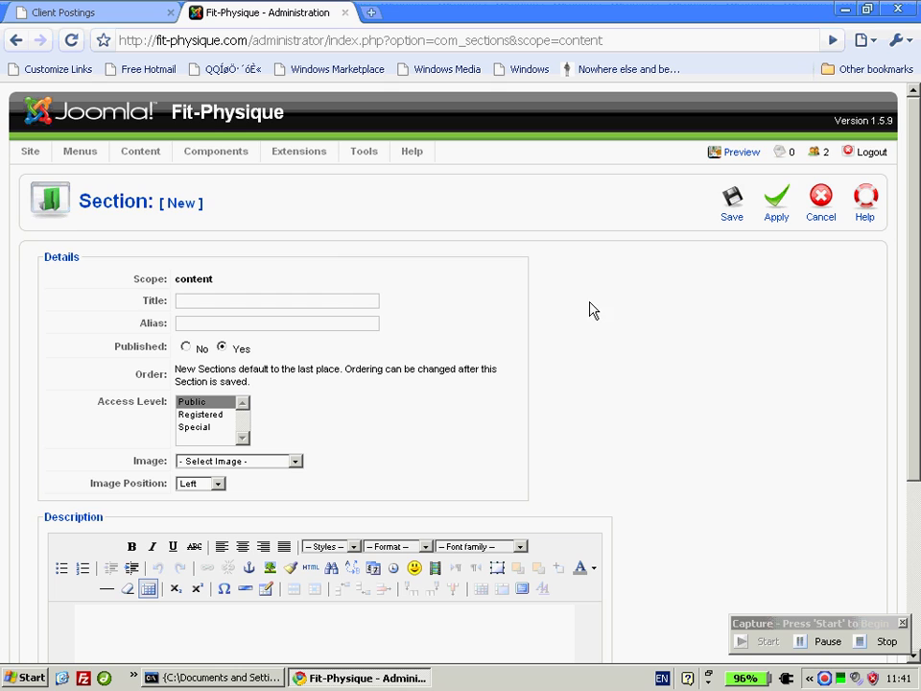
{"action": "left_click", "coordinate": [344, 302]}
{"action": "type", "text": "Forums"}
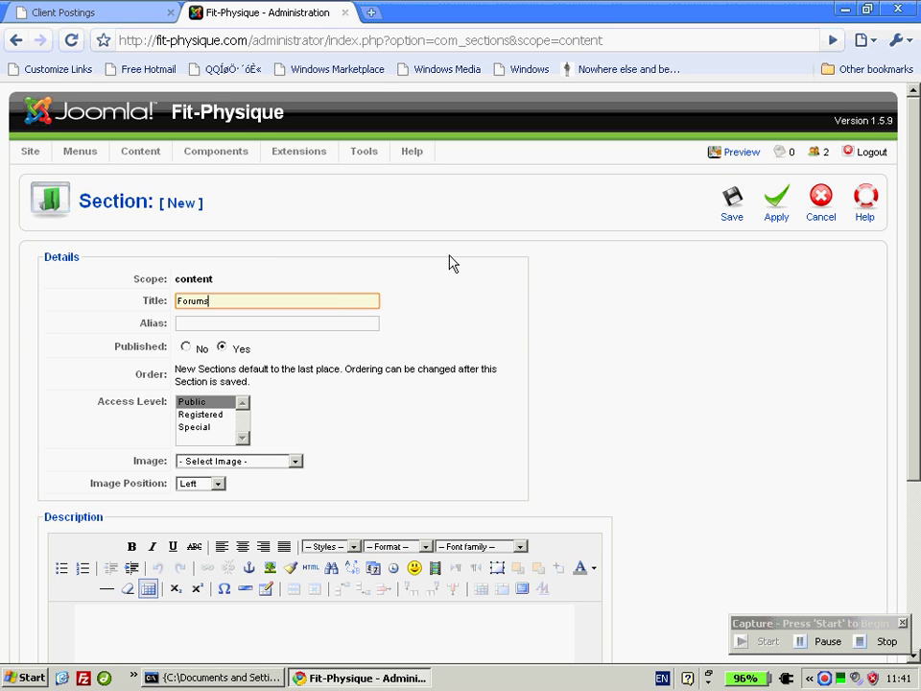
{"action": "scroll", "coordinate": [163, 251], "scroll_direction": "down", "scroll_amount": 3}
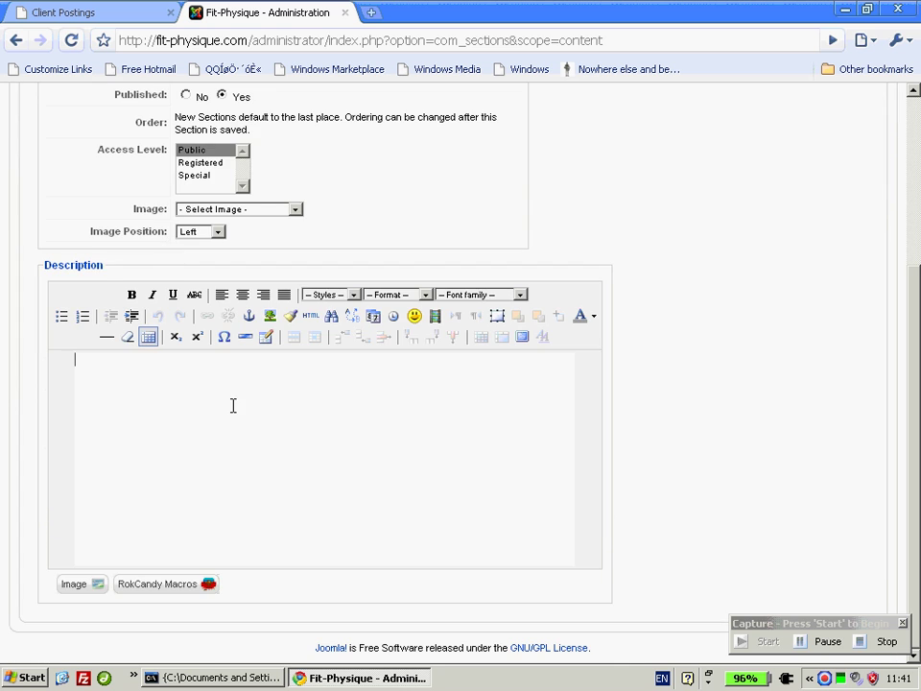
{"action": "scroll", "coordinate": [484, 397], "scroll_direction": "up", "scroll_amount": 3}
{"action": "left_click", "coordinate": [729, 199]}
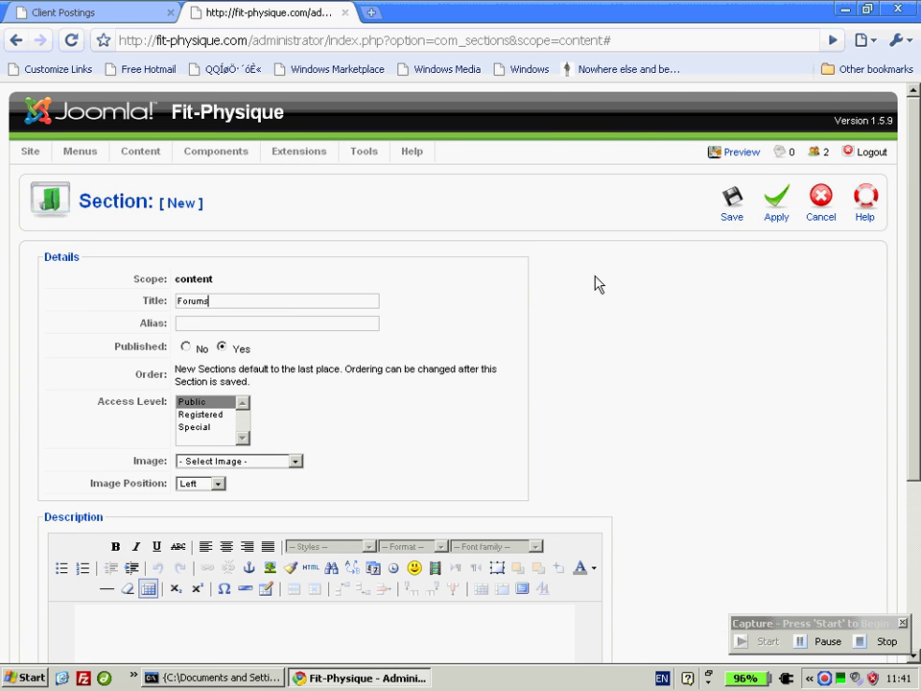
{"action": "left_click", "coordinate": [80, 12]}
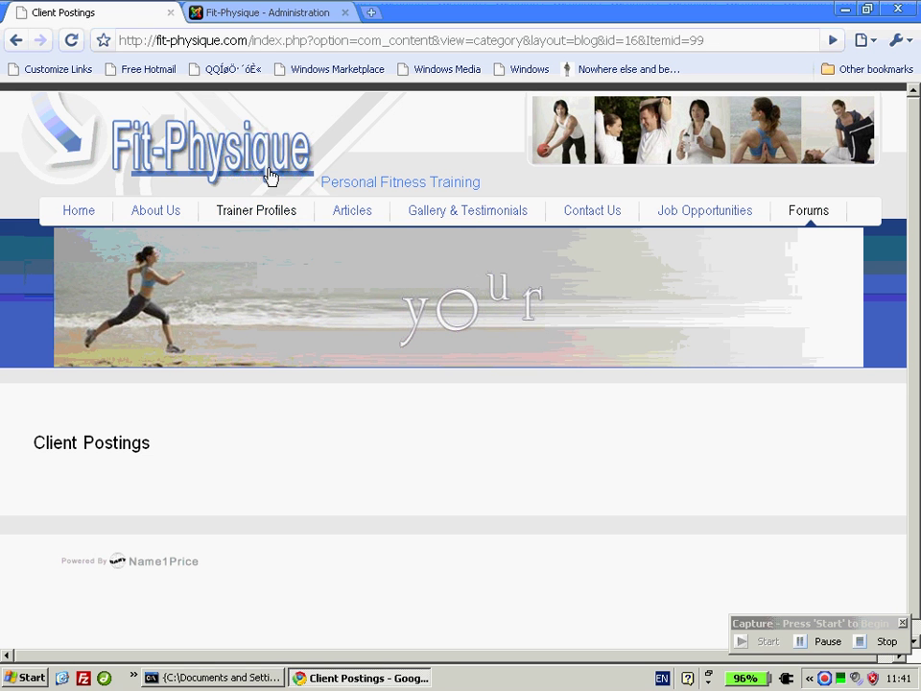
{"action": "left_click", "coordinate": [272, 14]}
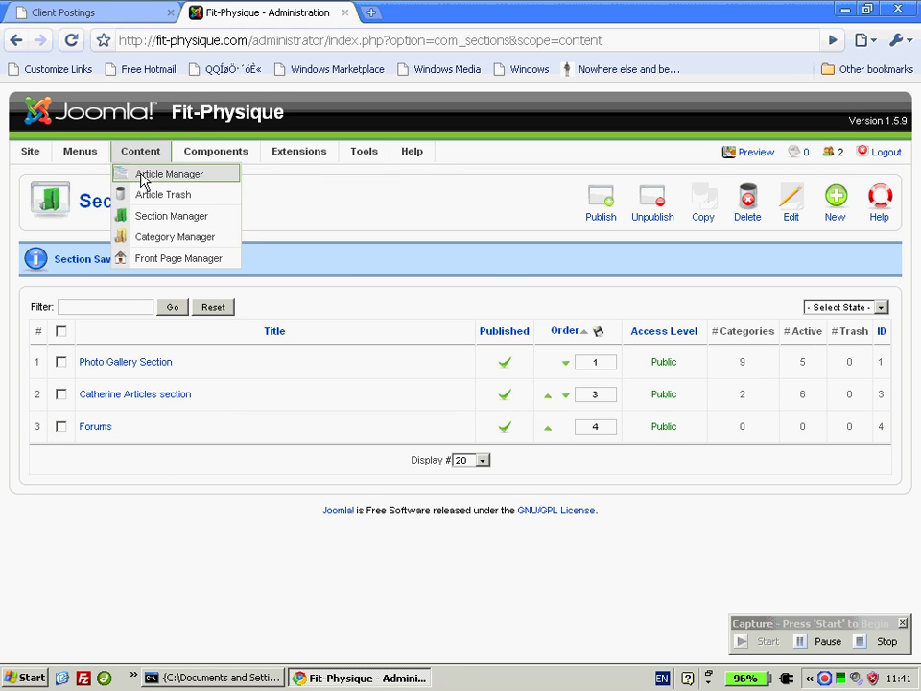
Add a 'Client Postings' category under Photo Gallery Section via the Category Manager and save it
{"action": "left_click", "coordinate": [198, 236]}
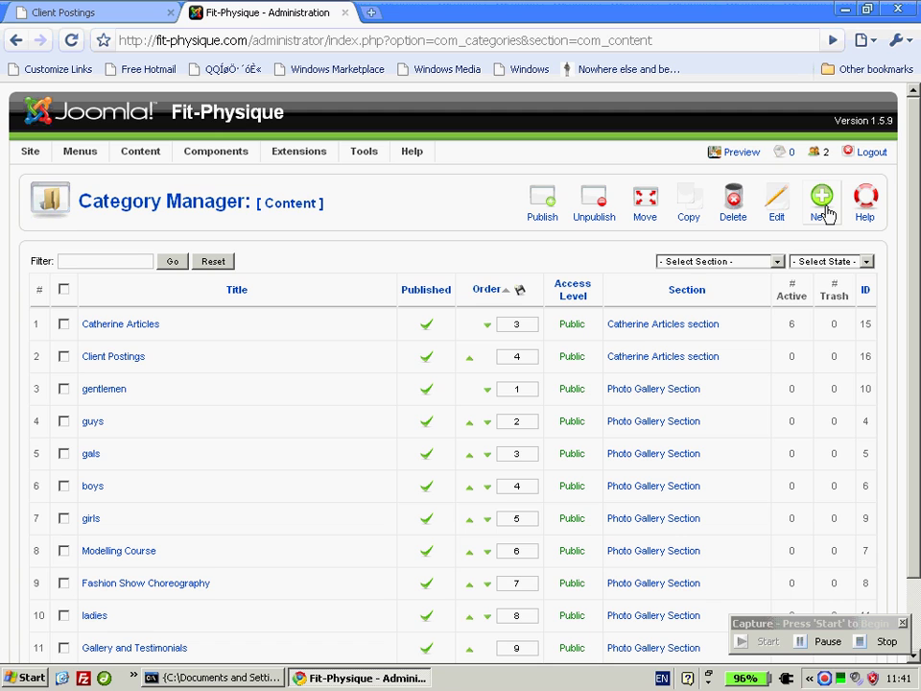
{"action": "left_click", "coordinate": [826, 209]}
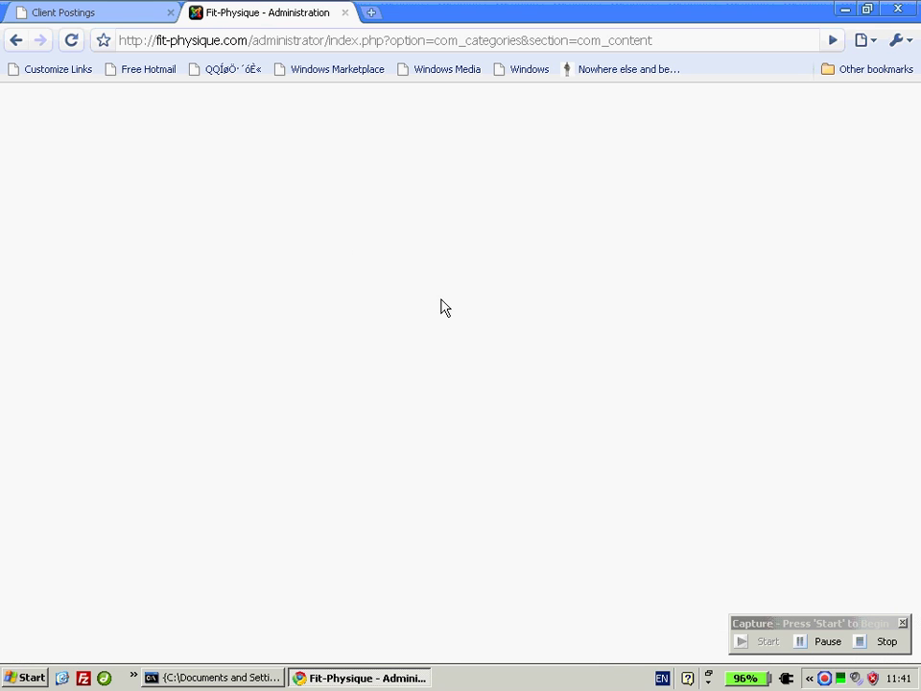
{"action": "left_click", "coordinate": [279, 279]}
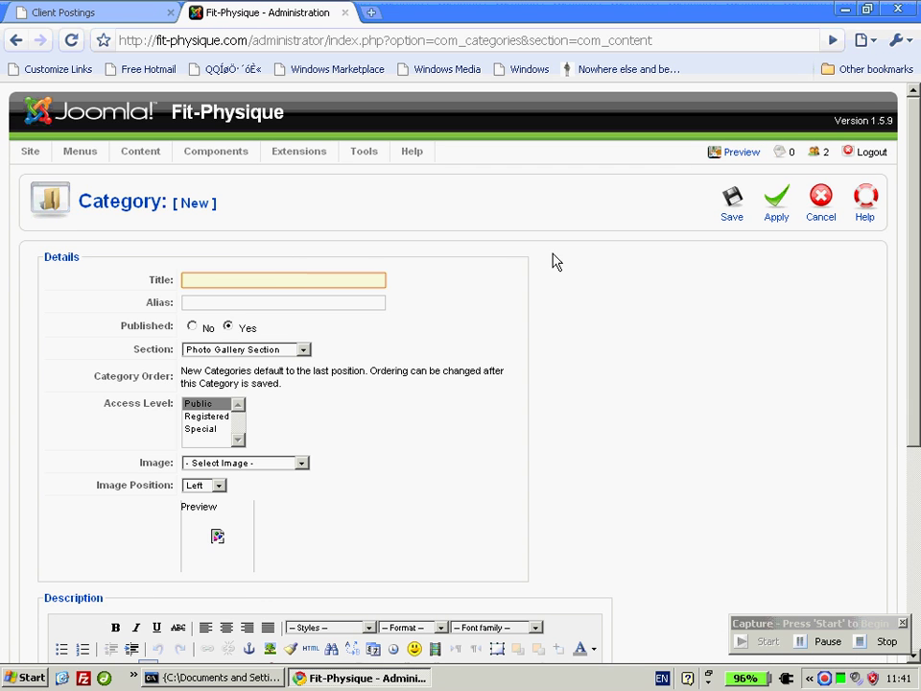
{"action": "scroll", "coordinate": [565, 254], "scroll_direction": "down", "scroll_amount": 3}
{"action": "scroll", "coordinate": [564, 255], "scroll_direction": "up", "scroll_amount": 3}
{"action": "scroll", "coordinate": [508, 235], "scroll_direction": "down", "scroll_amount": 5}
{"action": "scroll", "coordinate": [383, 192], "scroll_direction": "up", "scroll_amount": 3}
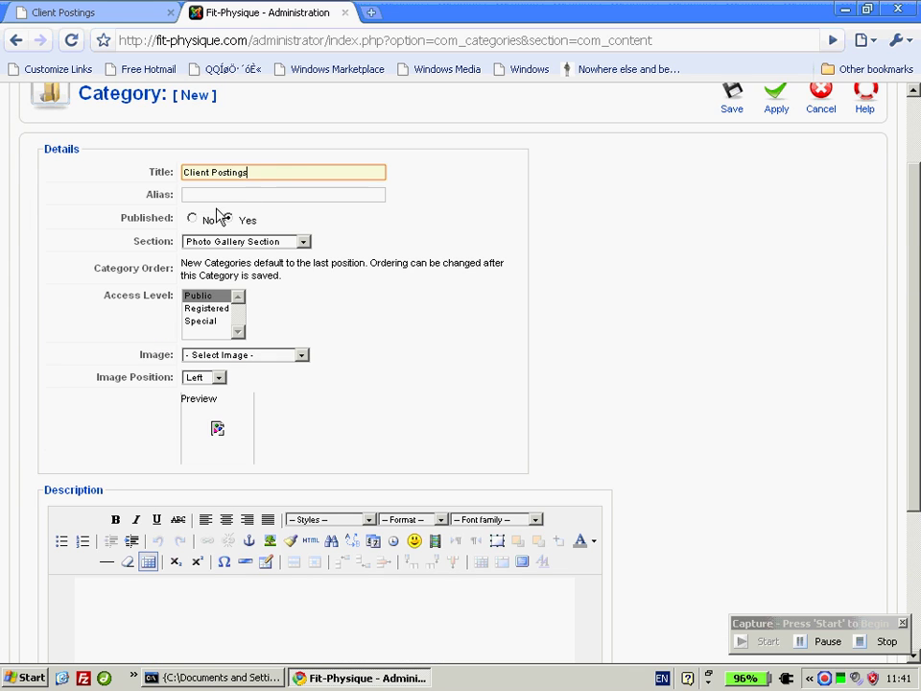
{"action": "scroll", "coordinate": [526, 255], "scroll_direction": "down", "scroll_amount": 3}
{"action": "scroll", "coordinate": [712, 220], "scroll_direction": "up", "scroll_amount": 4}
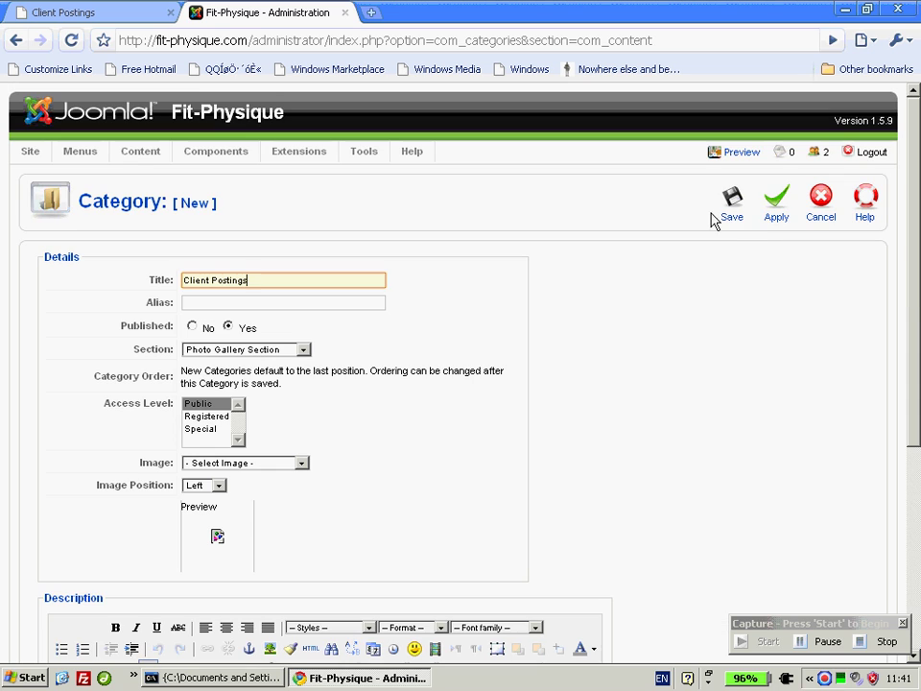
{"action": "left_click", "coordinate": [734, 213]}
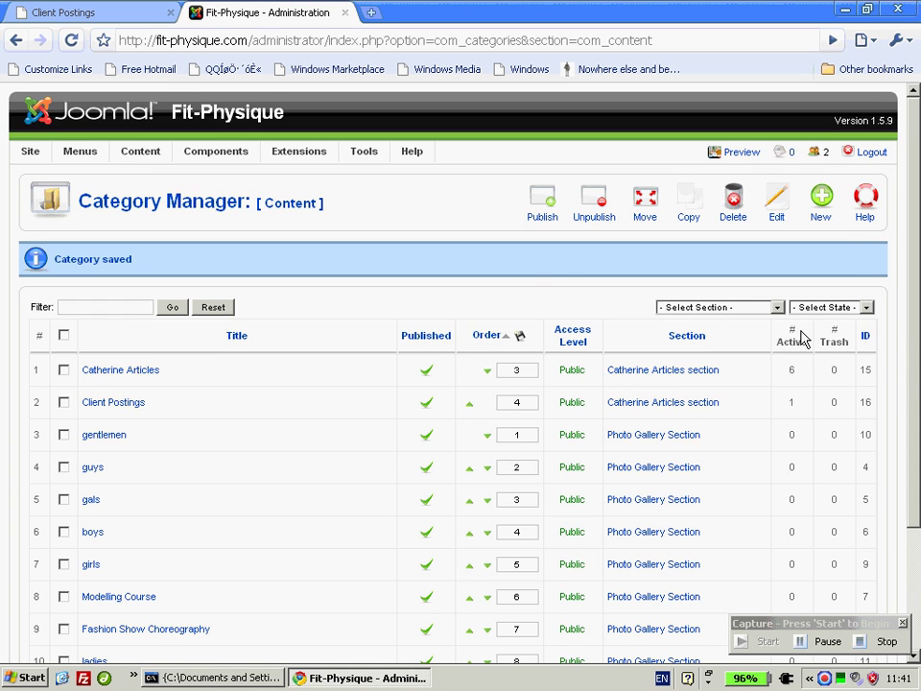
Open Menus > Main Menu and review the Forums, PT Forum and Client Forum items
{"action": "scroll", "coordinate": [524, 263], "scroll_direction": "down", "scroll_amount": 2}
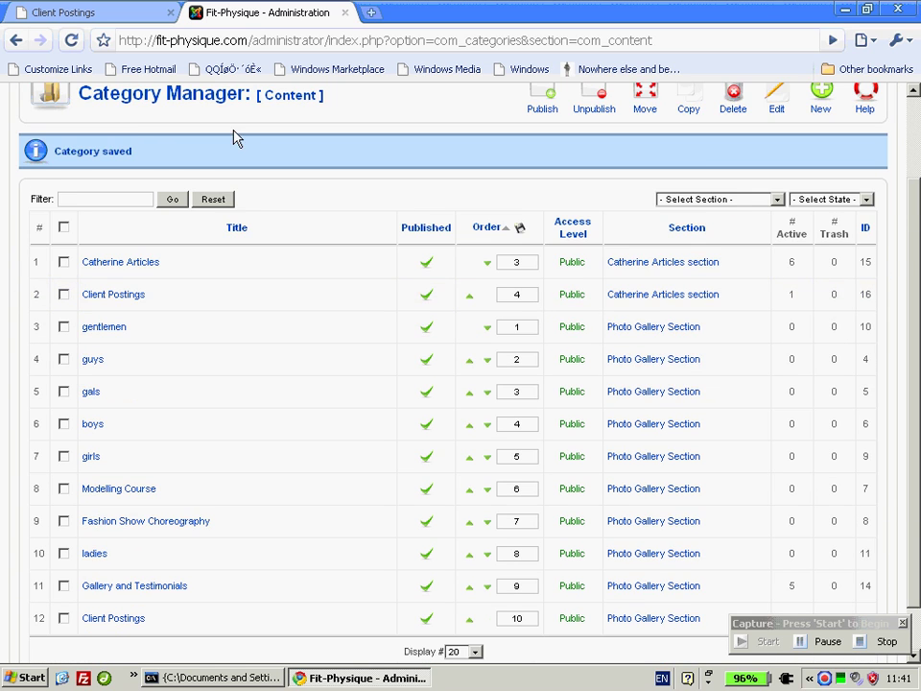
{"action": "scroll", "coordinate": [232, 137], "scroll_direction": "up", "scroll_amount": 2}
{"action": "mouse_move", "coordinate": [80, 152]}
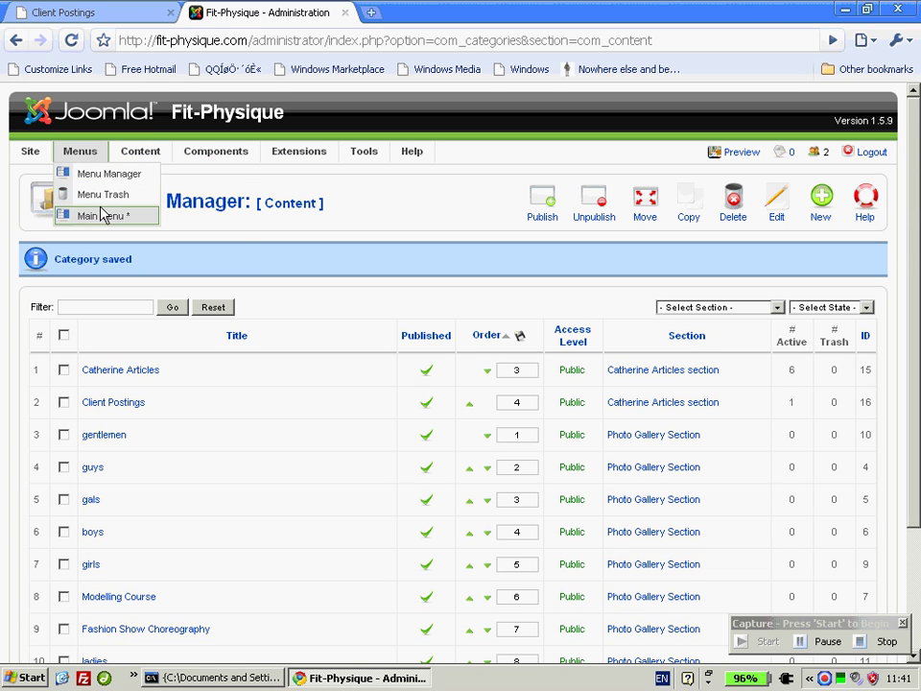
{"action": "left_click", "coordinate": [104, 216]}
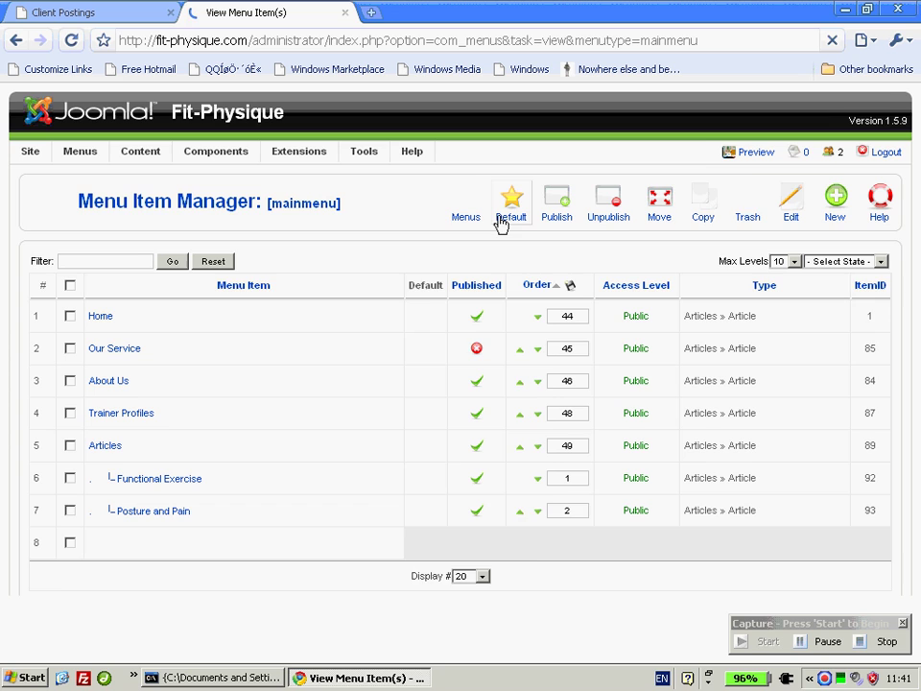
{"action": "scroll", "coordinate": [376, 376], "scroll_direction": "down", "scroll_amount": 4}
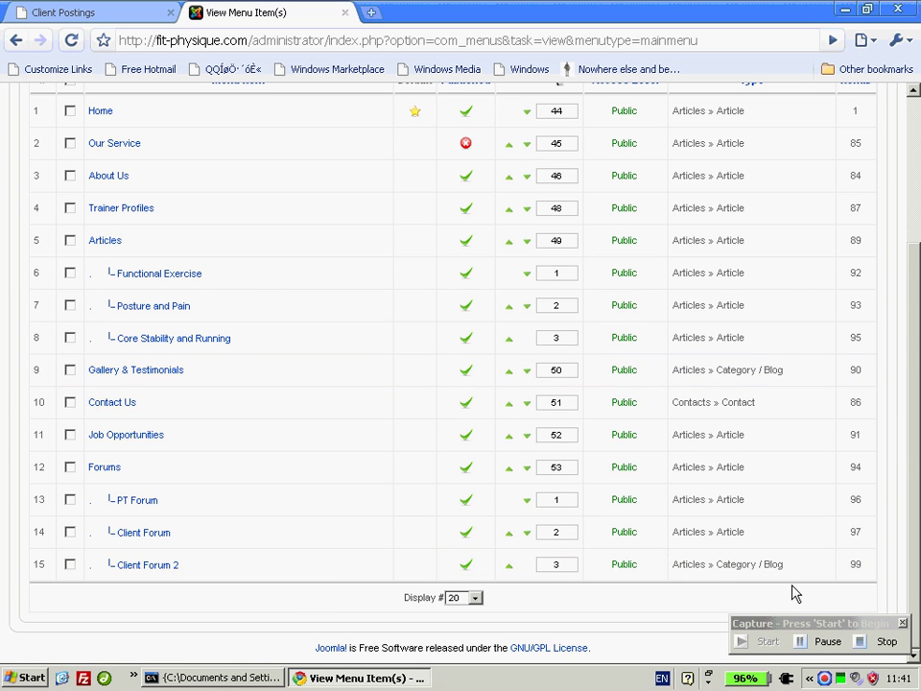
{"action": "left_click_drag", "start_coordinate": [800, 574], "coordinate": [687, 564]}
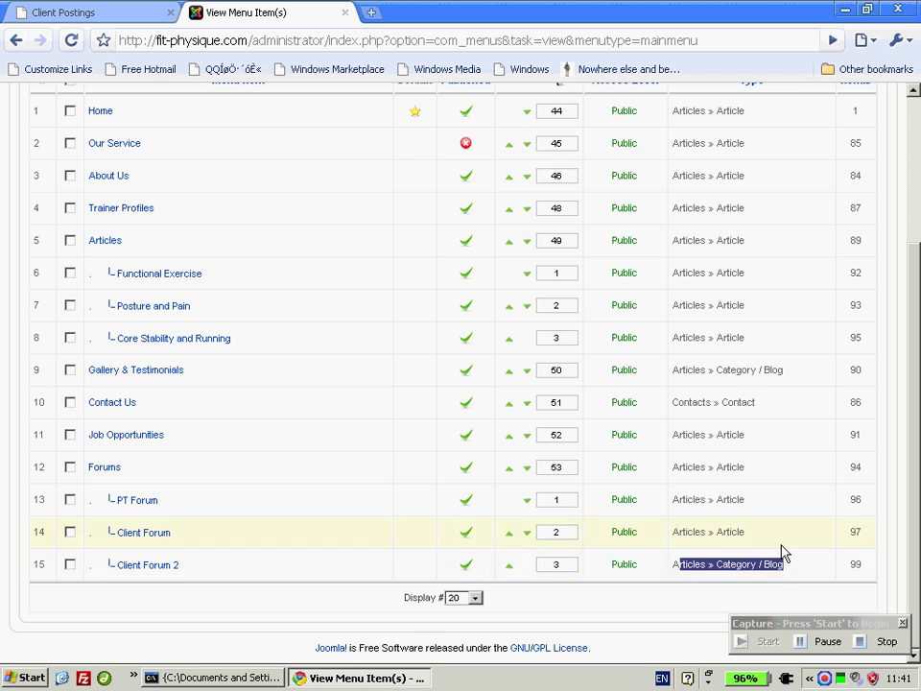
{"action": "scroll", "coordinate": [843, 561], "scroll_direction": "up", "scroll_amount": 4}
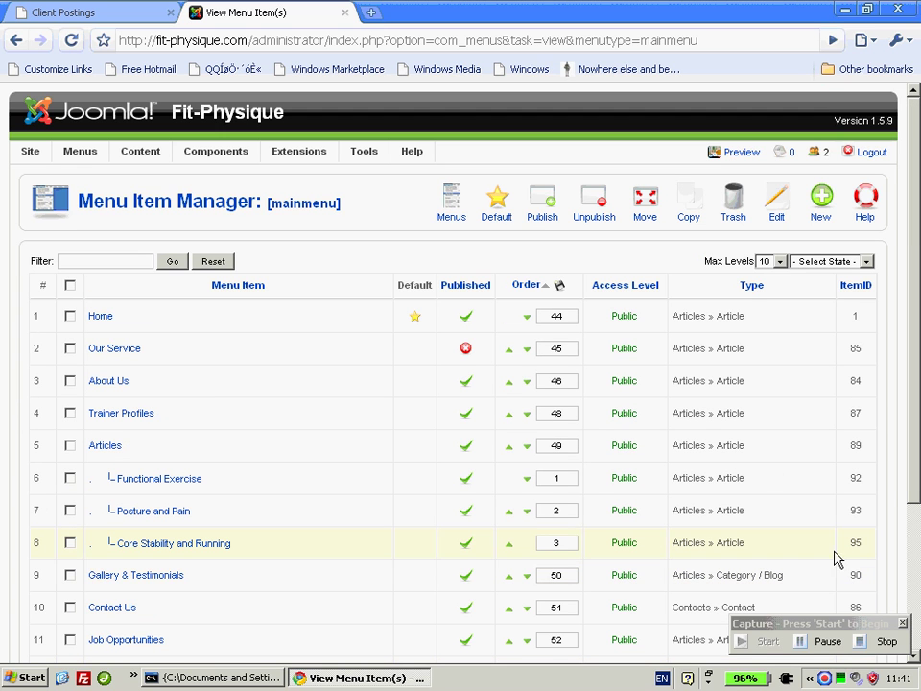
Begin a new main-menu item of type Articles > Category Blog Layout
{"action": "left_click", "coordinate": [824, 198]}
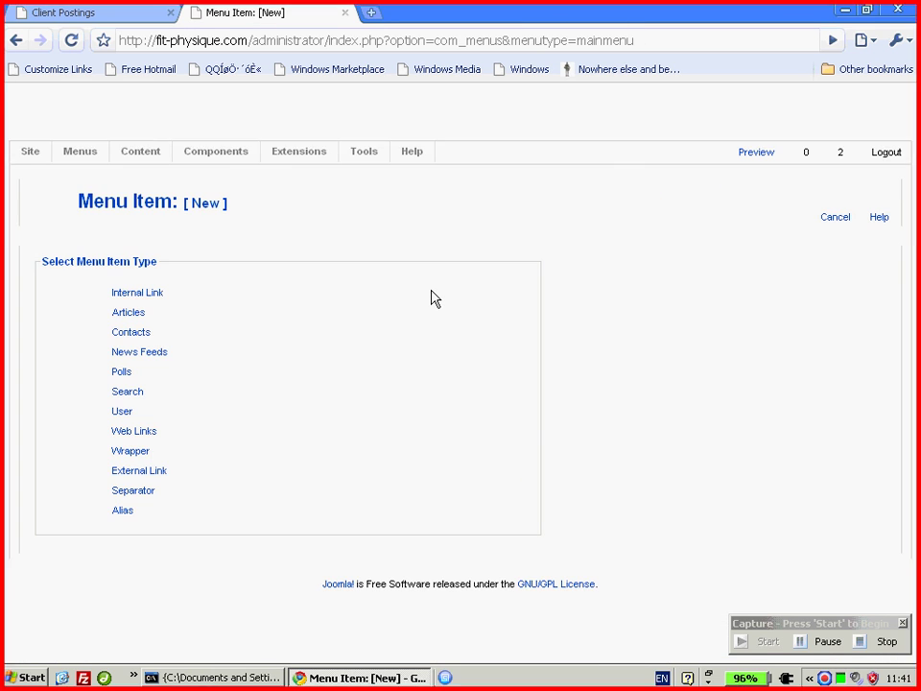
{"action": "left_click", "coordinate": [127, 315]}
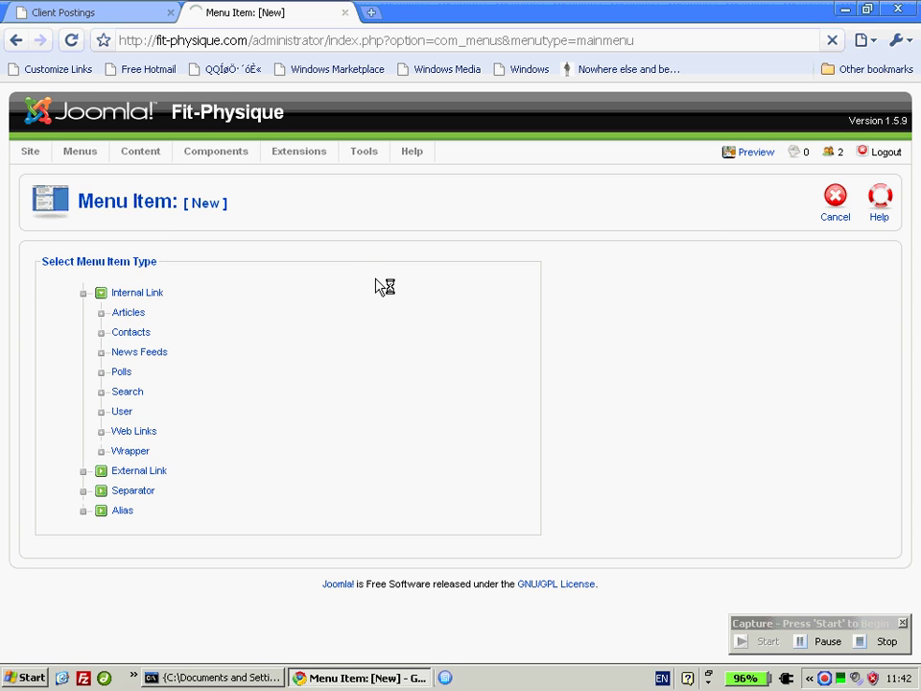
{"action": "scroll", "coordinate": [378, 276], "scroll_direction": "down", "scroll_amount": 2}
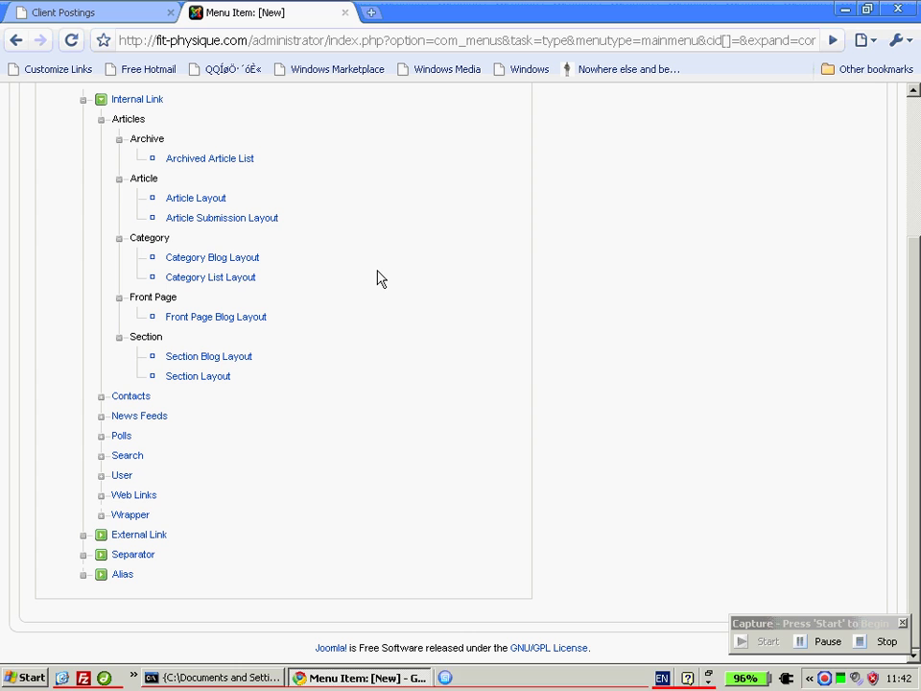
{"action": "left_click", "coordinate": [239, 263]}
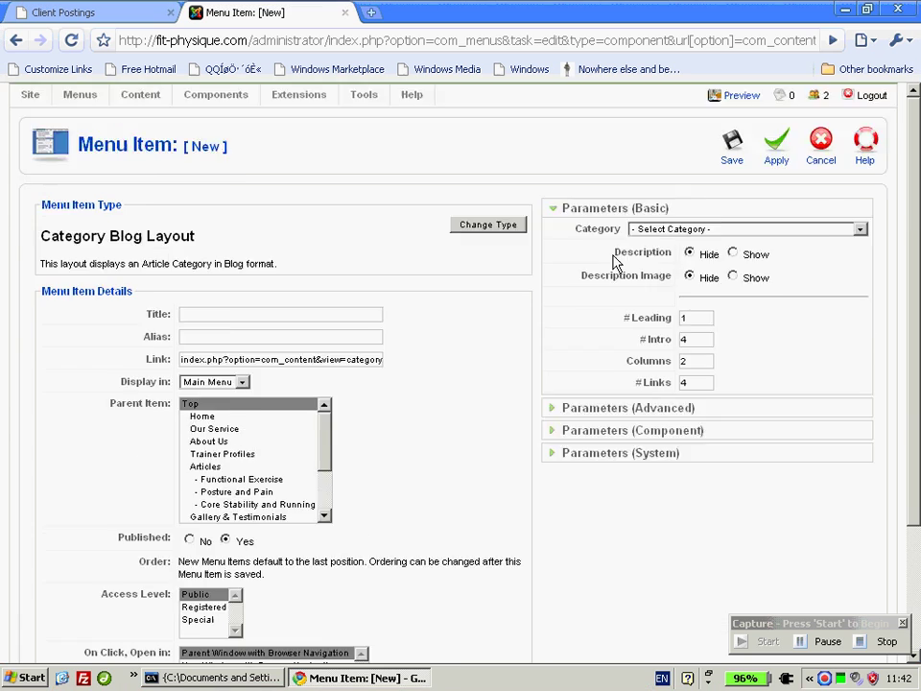
Enter 'Client Forum 3' as the new menu item's title
{"action": "left_click", "coordinate": [282, 370]}
{"action": "left_click", "coordinate": [93, 18]}
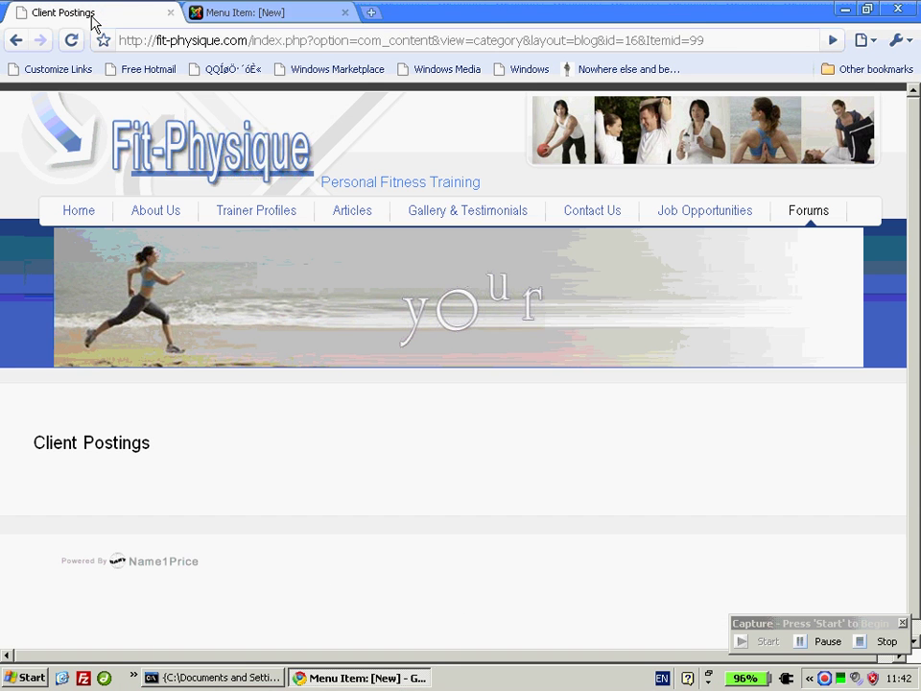
{"action": "mouse_move", "coordinate": [801, 211]}
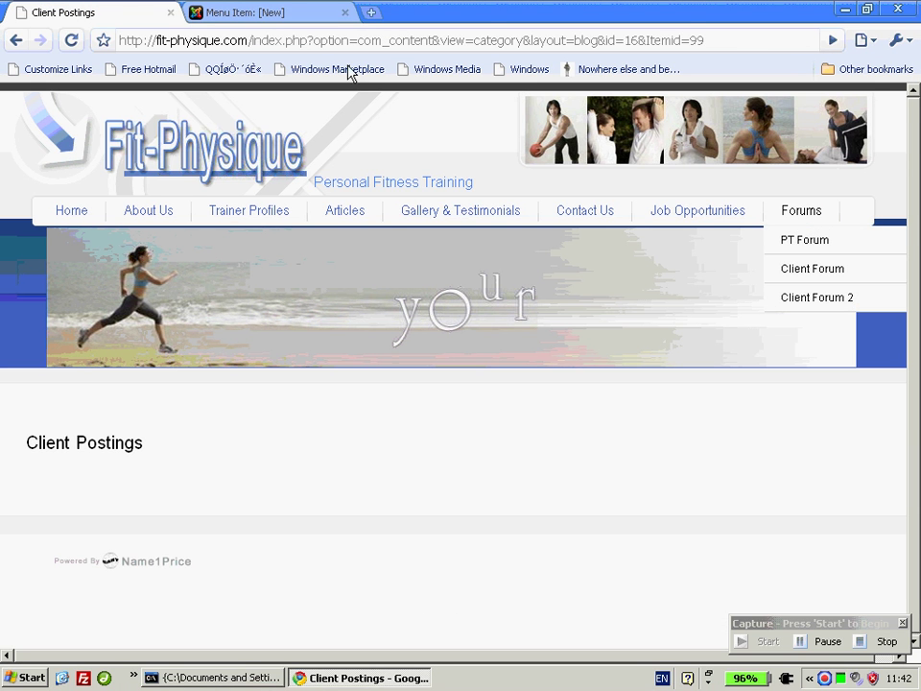
{"action": "left_click", "coordinate": [308, 11]}
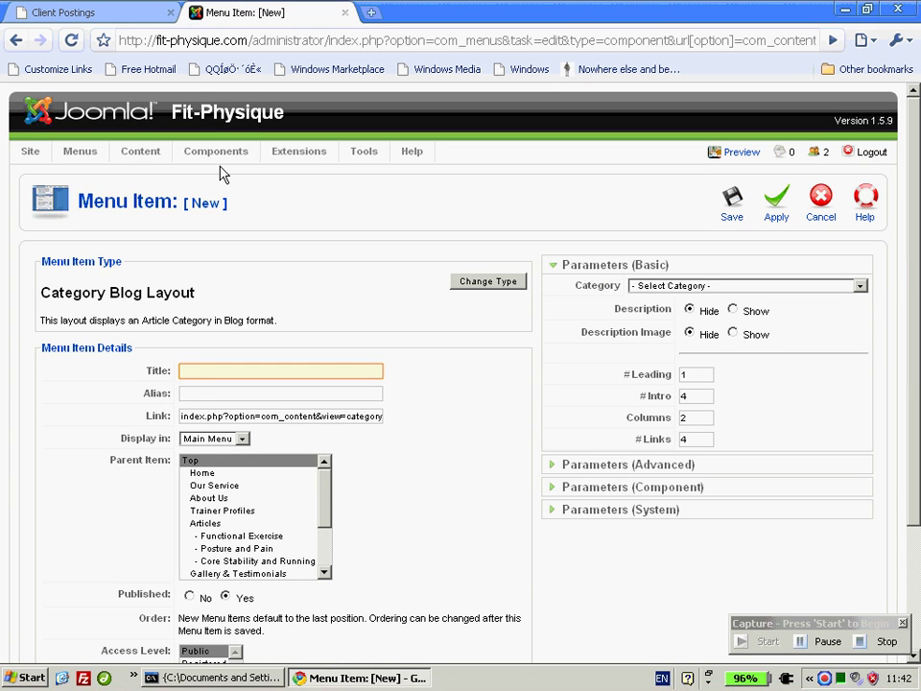
{"action": "type", "text": "Client For"}
{"action": "type", "text": "um 3"}
{"action": "scroll", "coordinate": [537, 451], "scroll_direction": "down", "scroll_amount": 3}
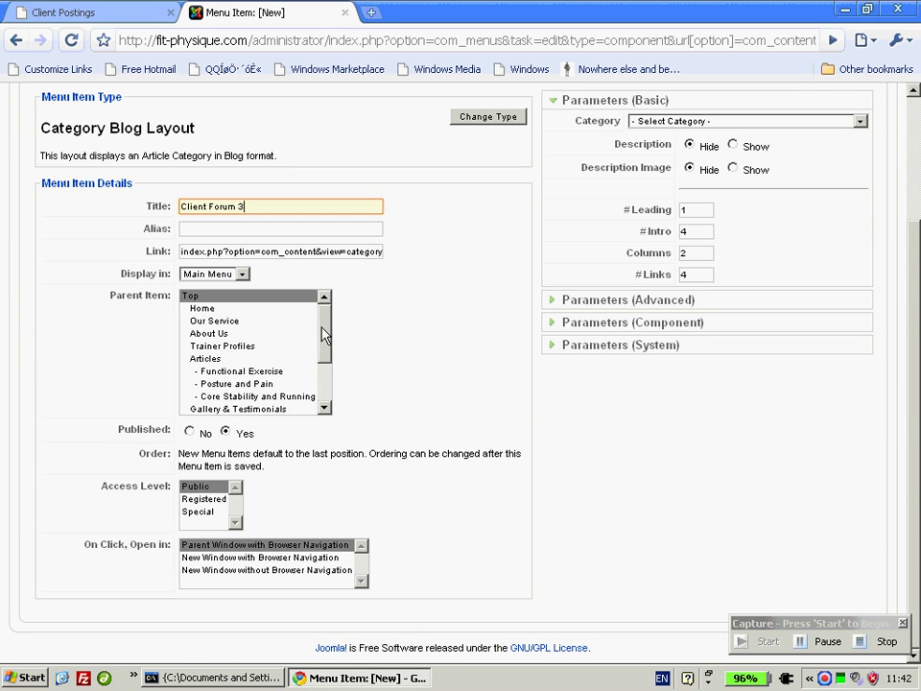
{"action": "left_click_drag", "start_coordinate": [323, 336], "coordinate": [329, 403]}
Set parent to Forums and category to Photo Gallery Section/Client Postings, then save
{"action": "left_click", "coordinate": [208, 372]}
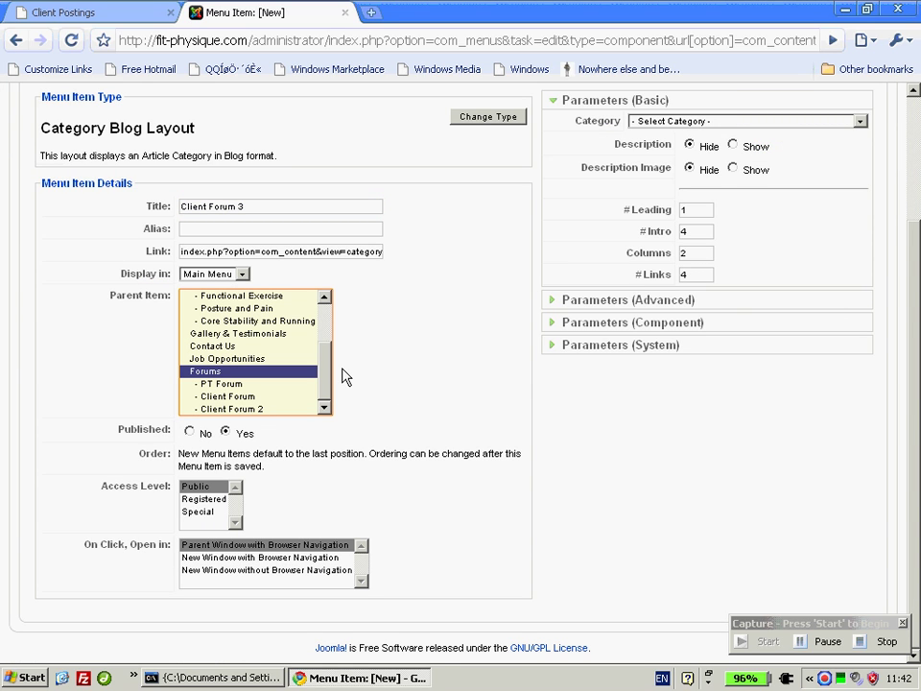
{"action": "left_click", "coordinate": [851, 122]}
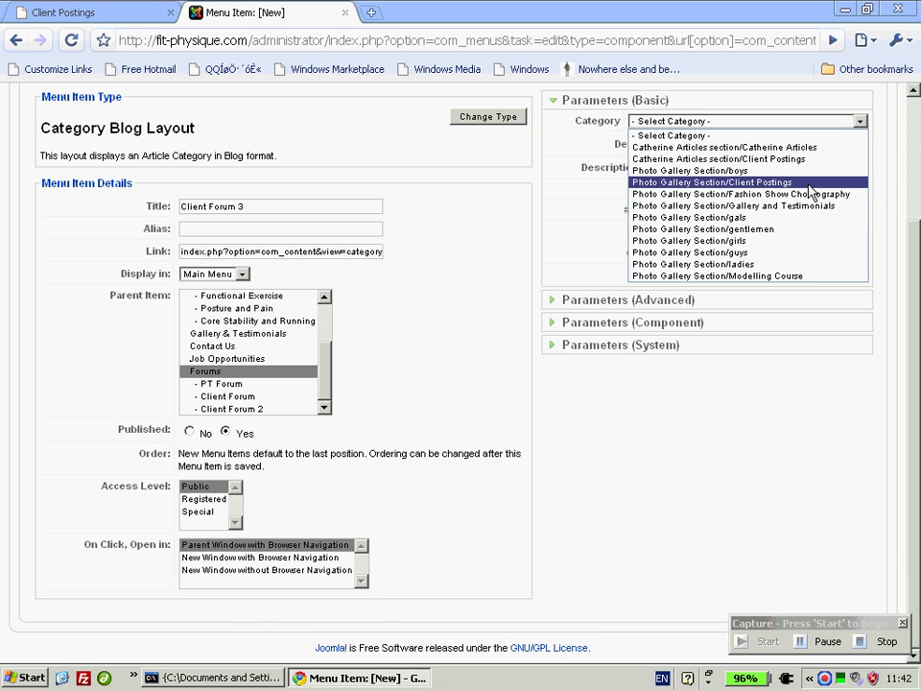
{"action": "left_click", "coordinate": [809, 182]}
{"action": "scroll", "coordinate": [864, 307], "scroll_direction": "up", "scroll_amount": 3}
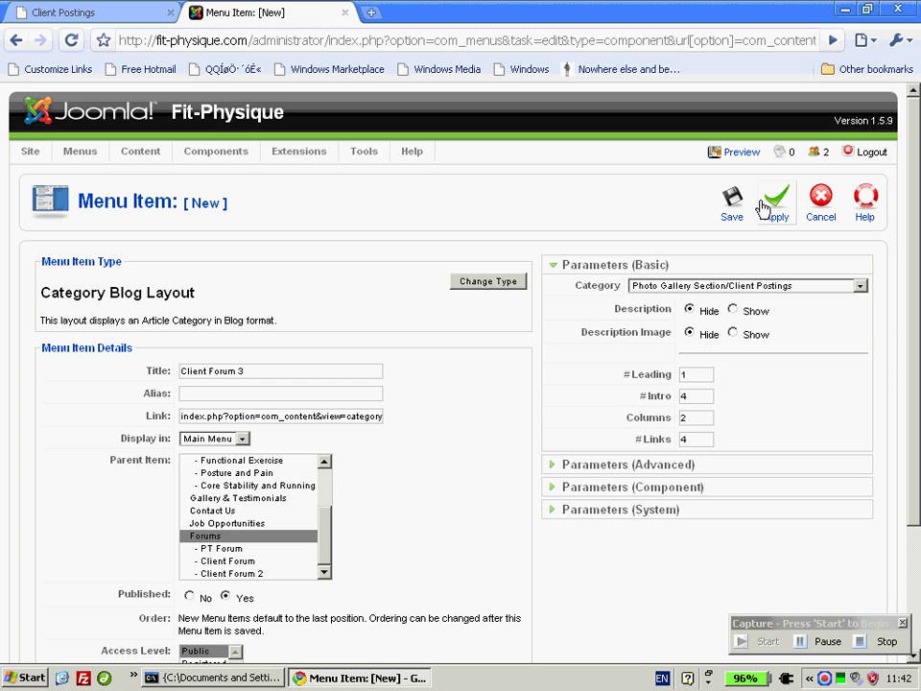
{"action": "left_click", "coordinate": [730, 202]}
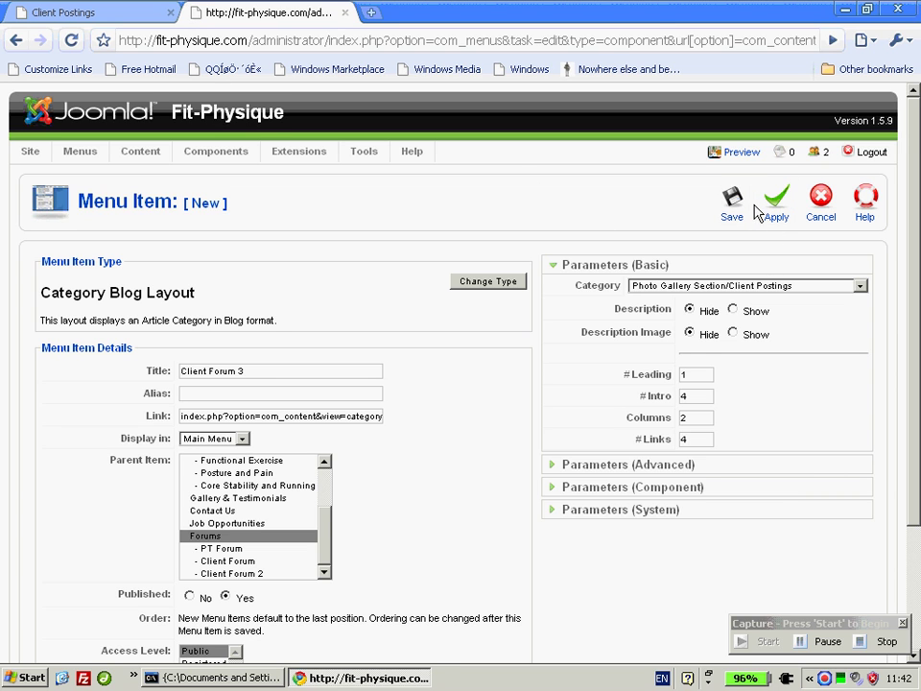
{"action": "left_click", "coordinate": [69, 18]}
{"action": "key", "text": "F5"}
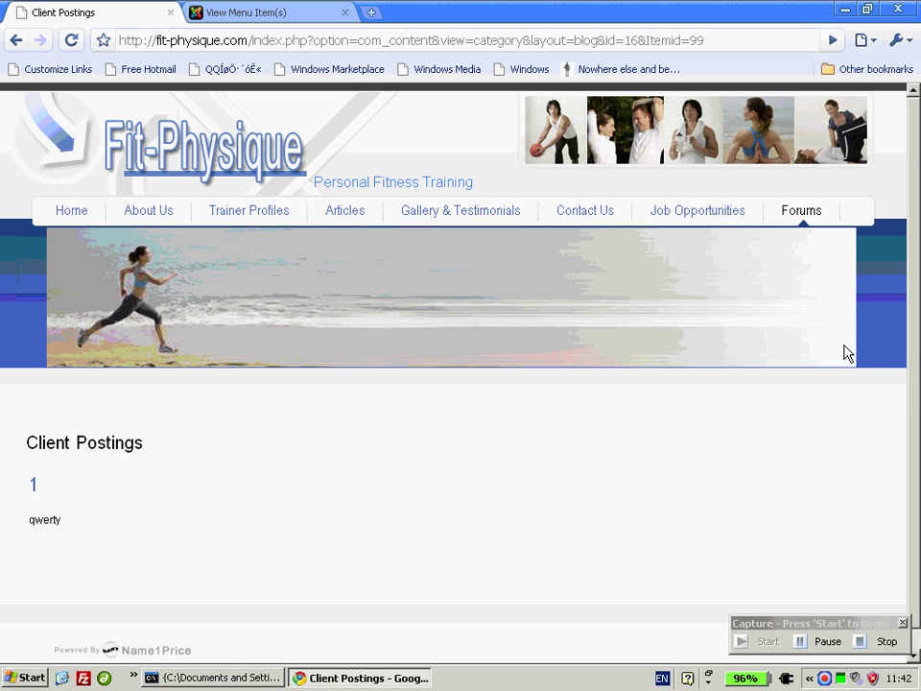
{"action": "mouse_move", "coordinate": [801, 210]}
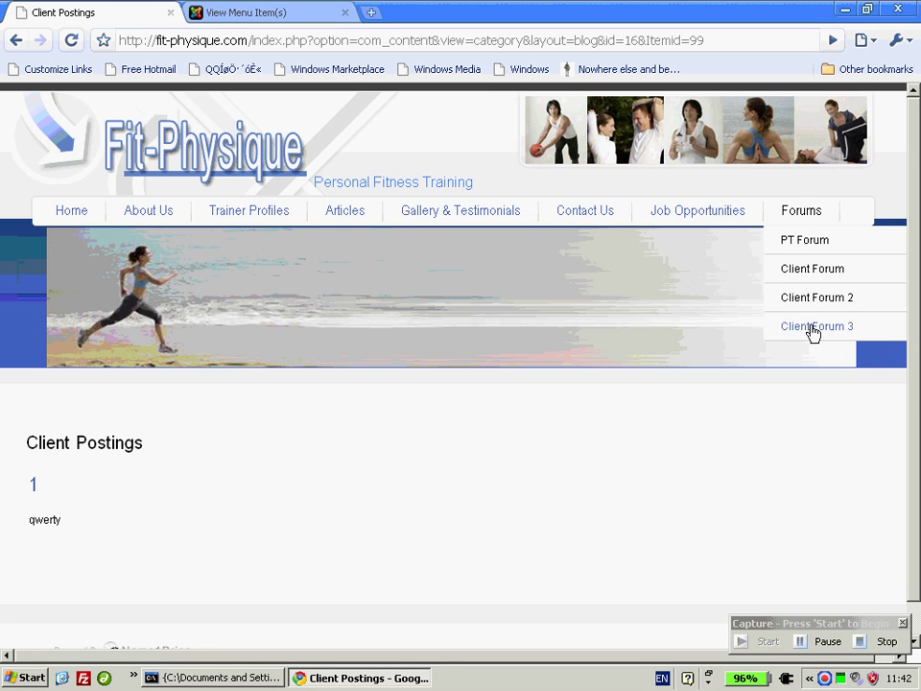
{"action": "left_click", "coordinate": [812, 328]}
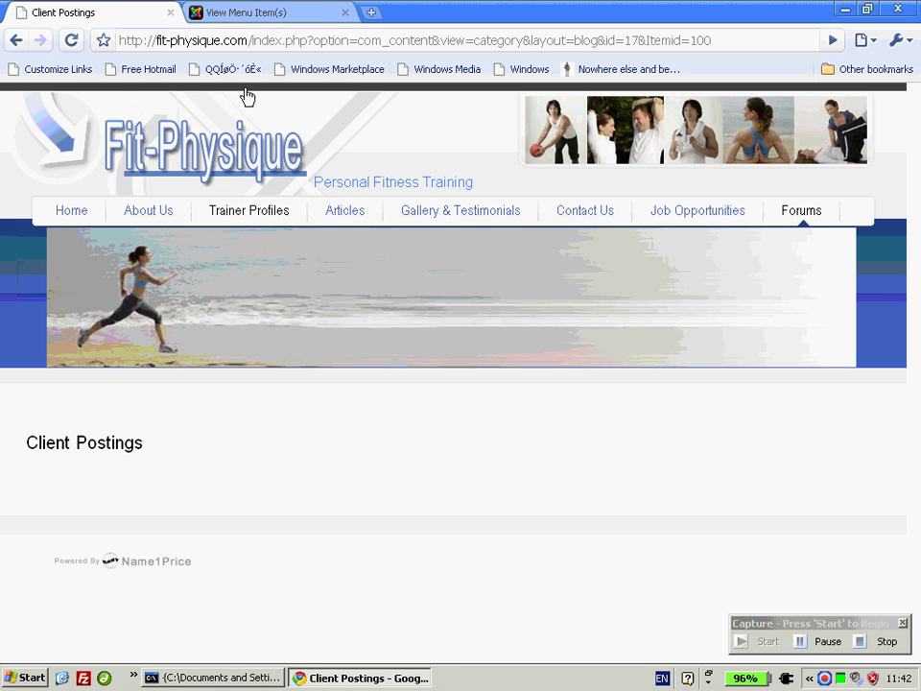
{"action": "left_click", "coordinate": [264, 17]}
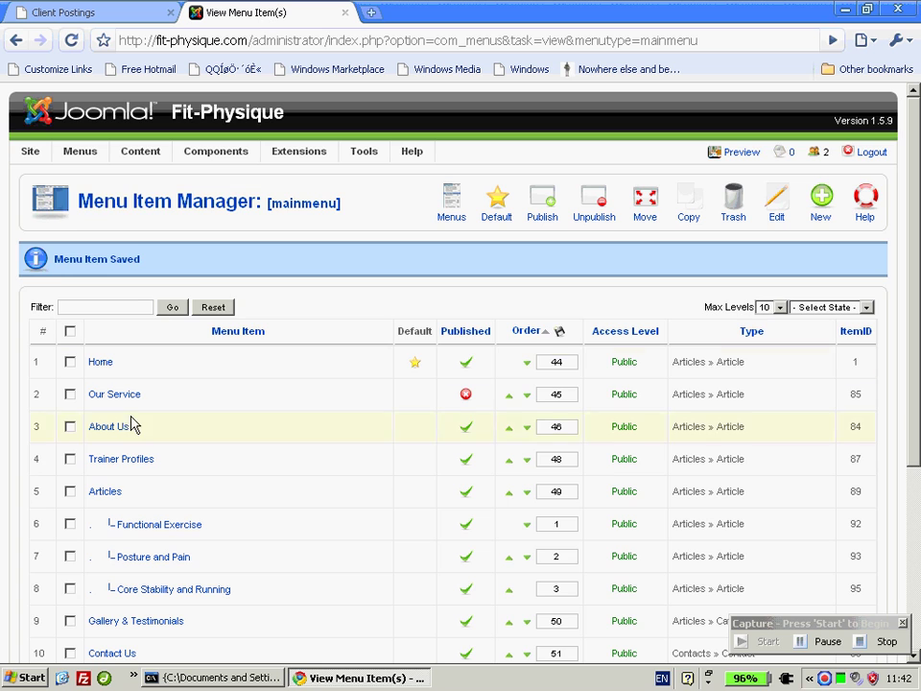
{"action": "scroll", "coordinate": [154, 404], "scroll_direction": "down", "scroll_amount": 5}
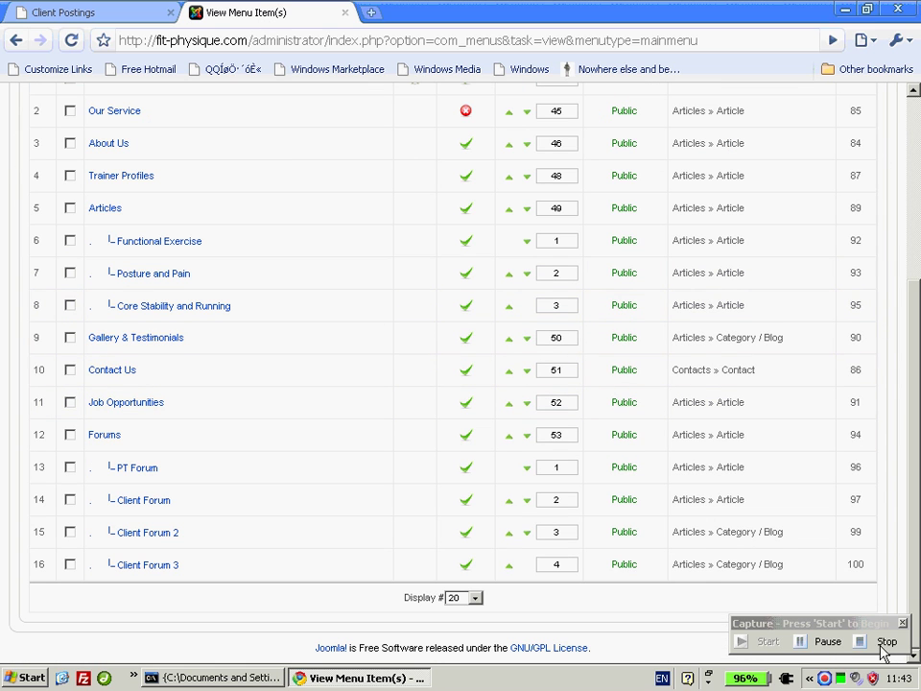
{"action": "scroll", "coordinate": [230, 240], "scroll_direction": "up", "scroll_amount": 5}
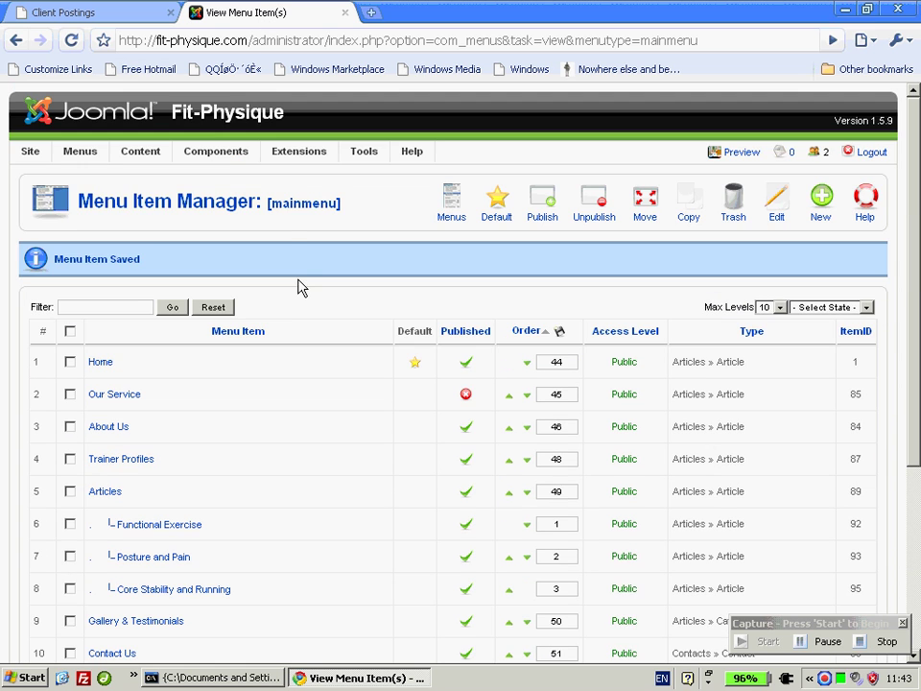
{"action": "mouse_move", "coordinate": [142, 152]}
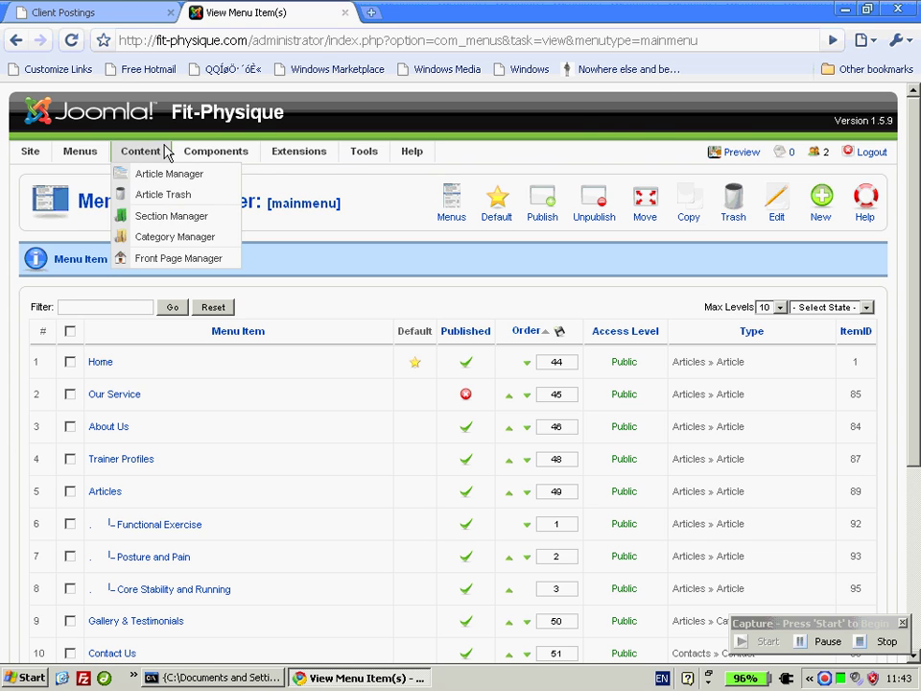
Start a new article titled 'Message from Client' in the Article Manager
{"action": "left_click", "coordinate": [119, 15]}
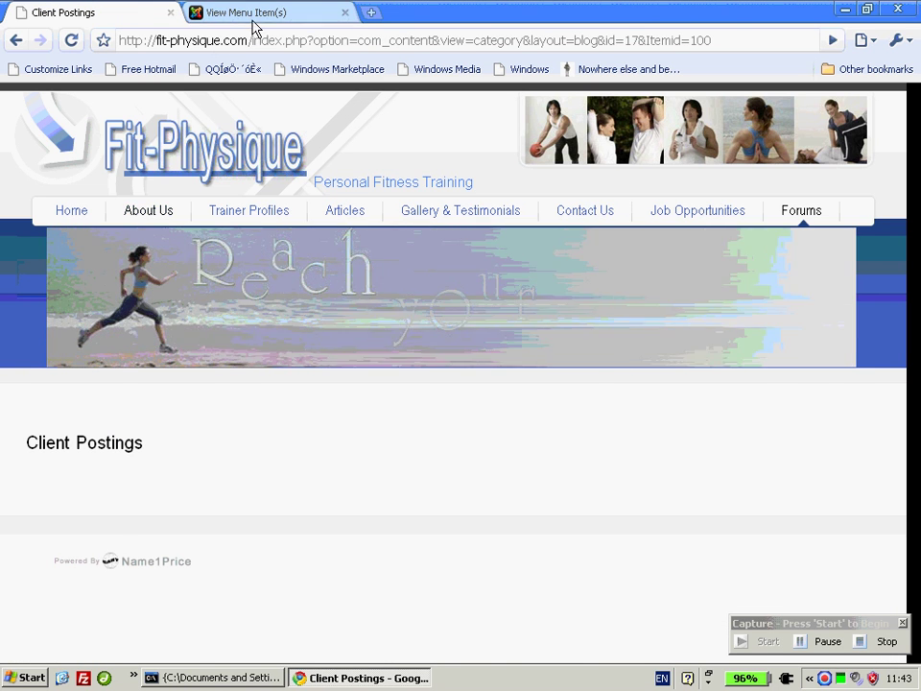
{"action": "left_click", "coordinate": [253, 17]}
{"action": "mouse_move", "coordinate": [141, 151]}
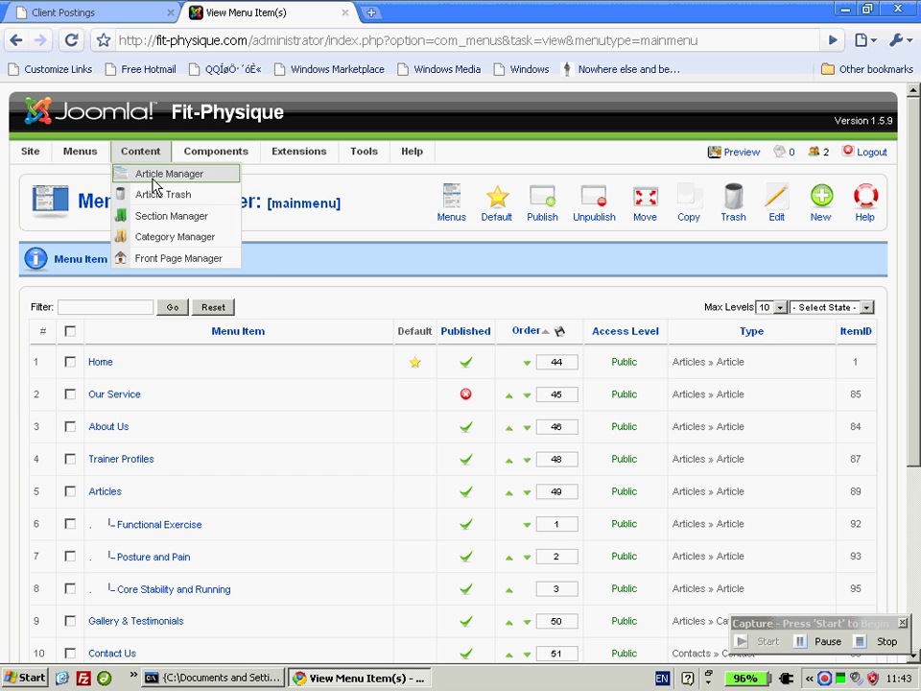
{"action": "left_click", "coordinate": [153, 177]}
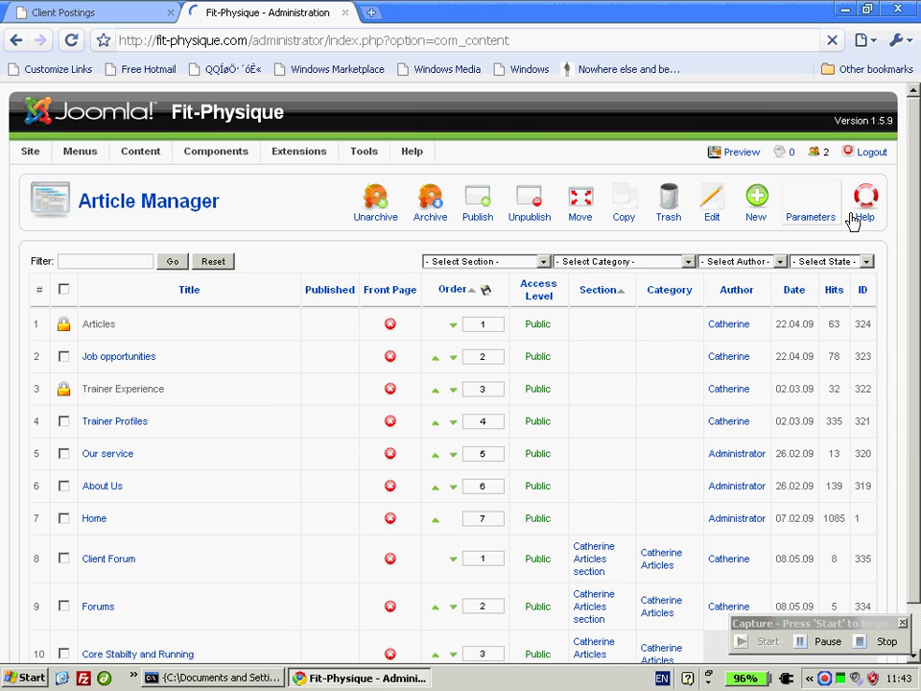
{"action": "left_click", "coordinate": [757, 197]}
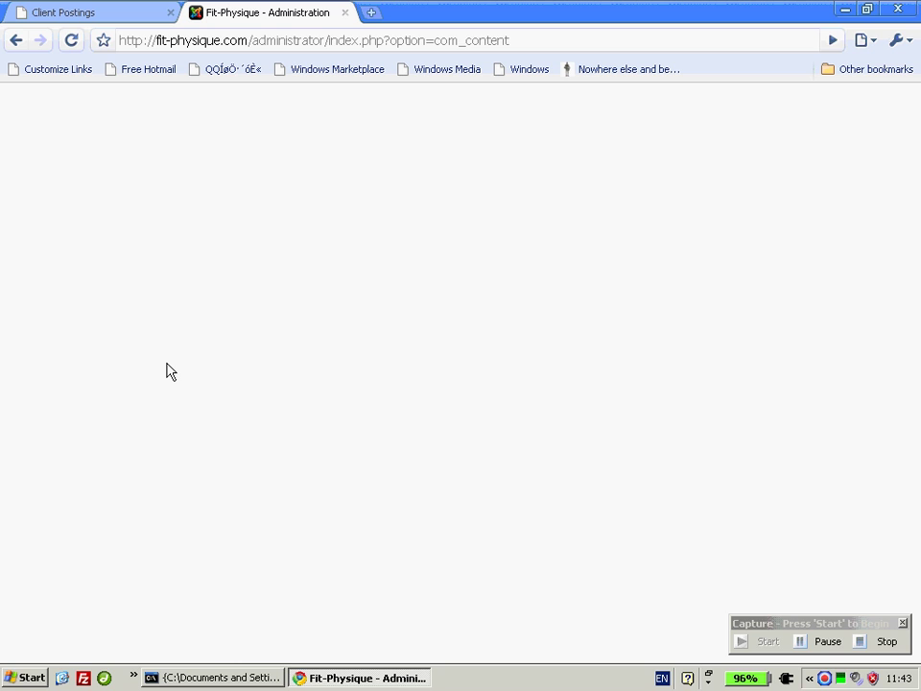
{"action": "left_click", "coordinate": [162, 267]}
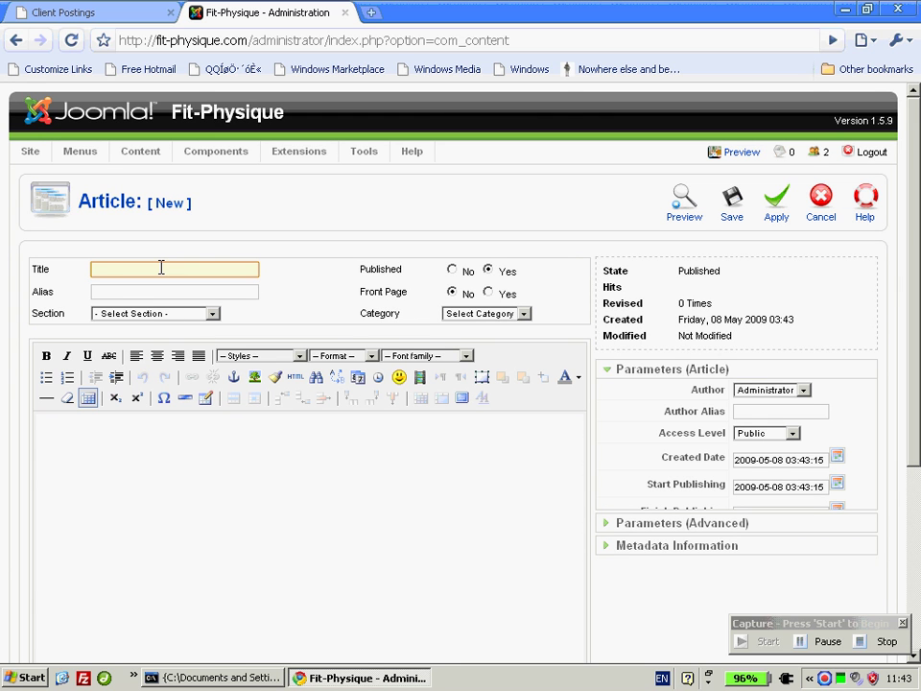
{"action": "type", "text": "Message from "}
{"action": "type", "text": "Client"}
Set its section to Forums, find no categories available, and cancel the article
{"action": "left_click", "coordinate": [525, 315]}
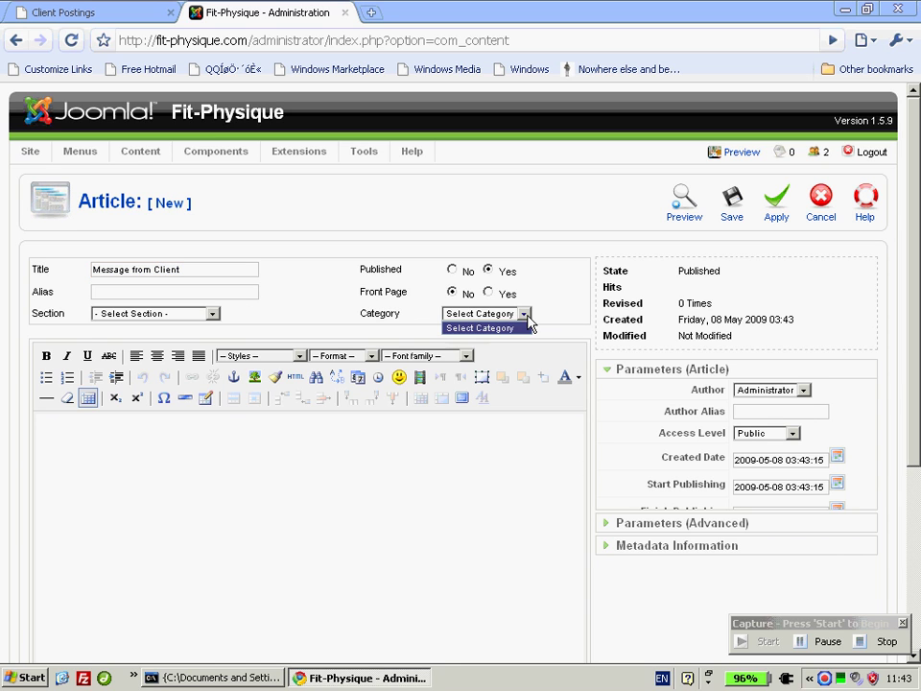
{"action": "left_click", "coordinate": [186, 315]}
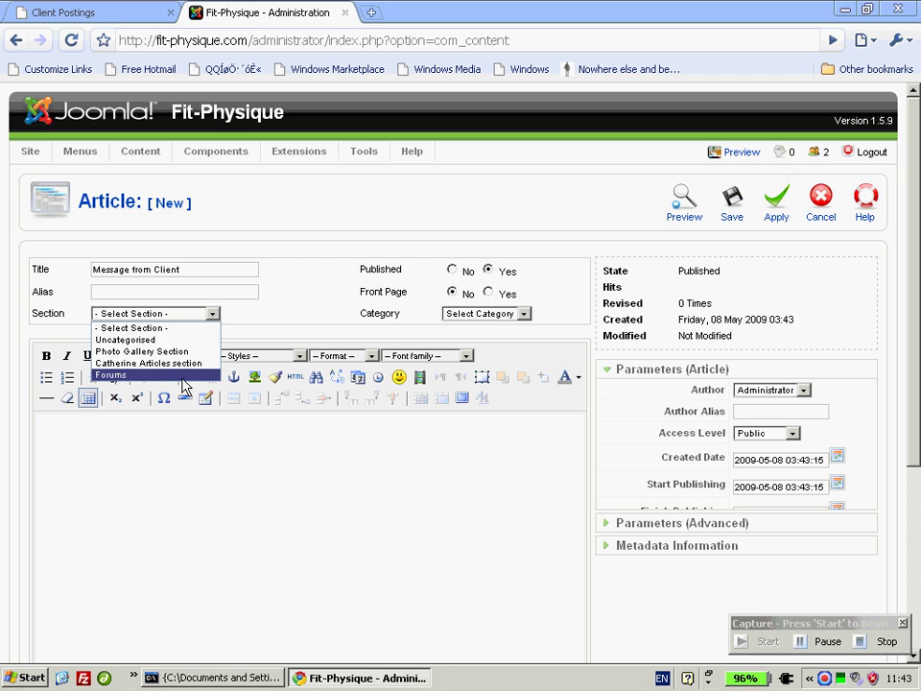
{"action": "left_click", "coordinate": [185, 375]}
{"action": "left_click", "coordinate": [547, 316]}
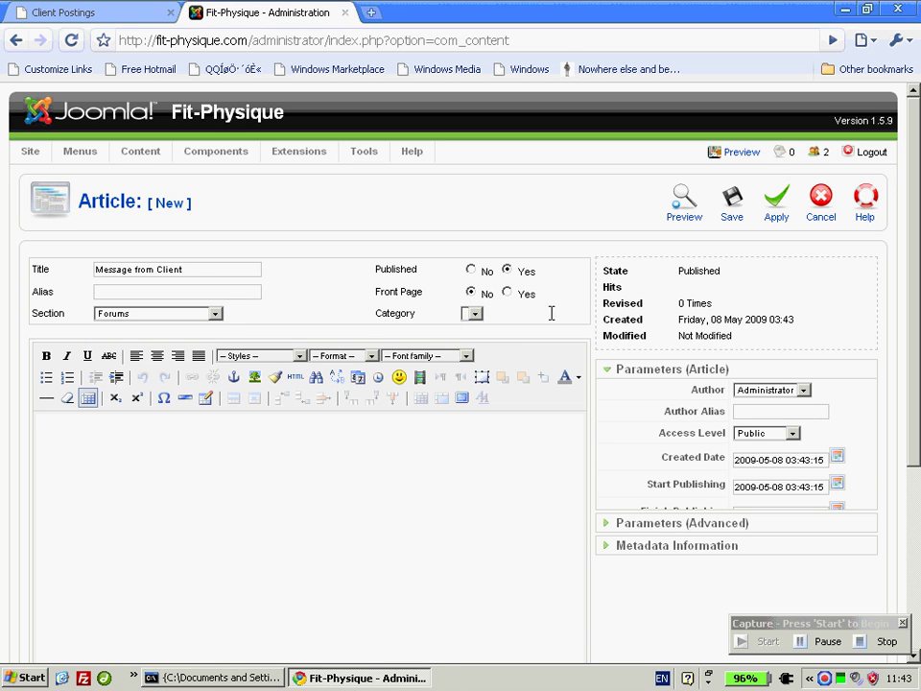
{"action": "left_click", "coordinate": [824, 213]}
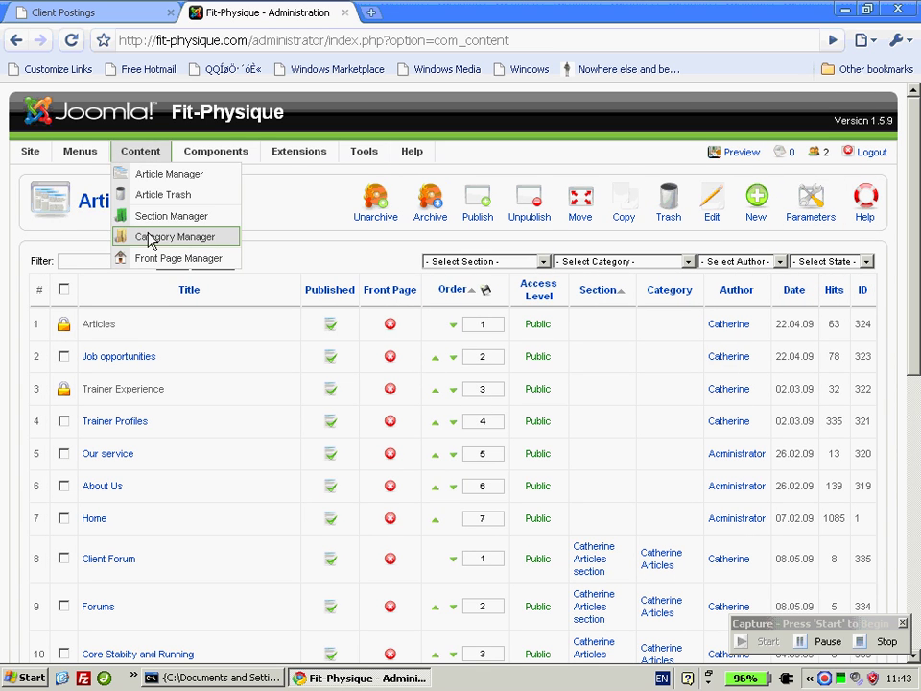
Reassign the Client Postings category (ID 17) to the Forums section, applying and saving
{"action": "left_click", "coordinate": [149, 237]}
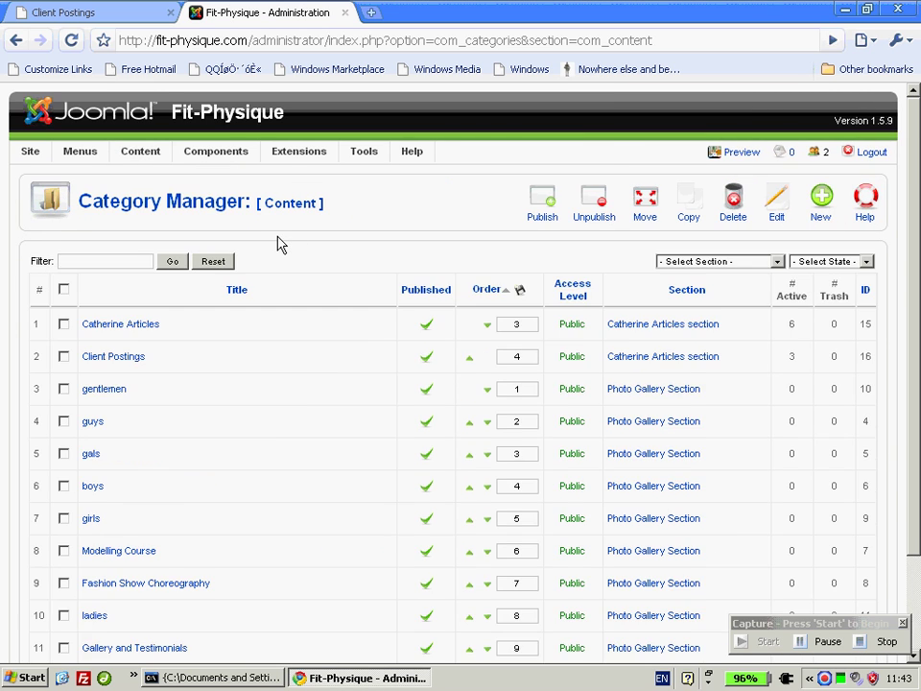
{"action": "scroll", "coordinate": [278, 245], "scroll_direction": "down", "scroll_amount": 3}
{"action": "left_click", "coordinate": [117, 564]}
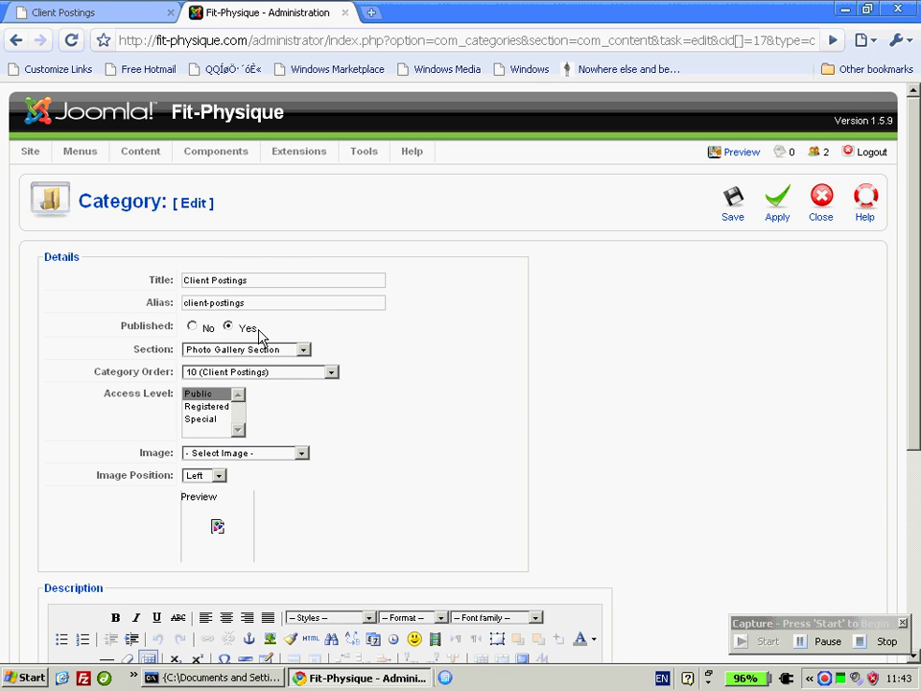
{"action": "left_click", "coordinate": [288, 352]}
{"action": "left_click", "coordinate": [293, 387]}
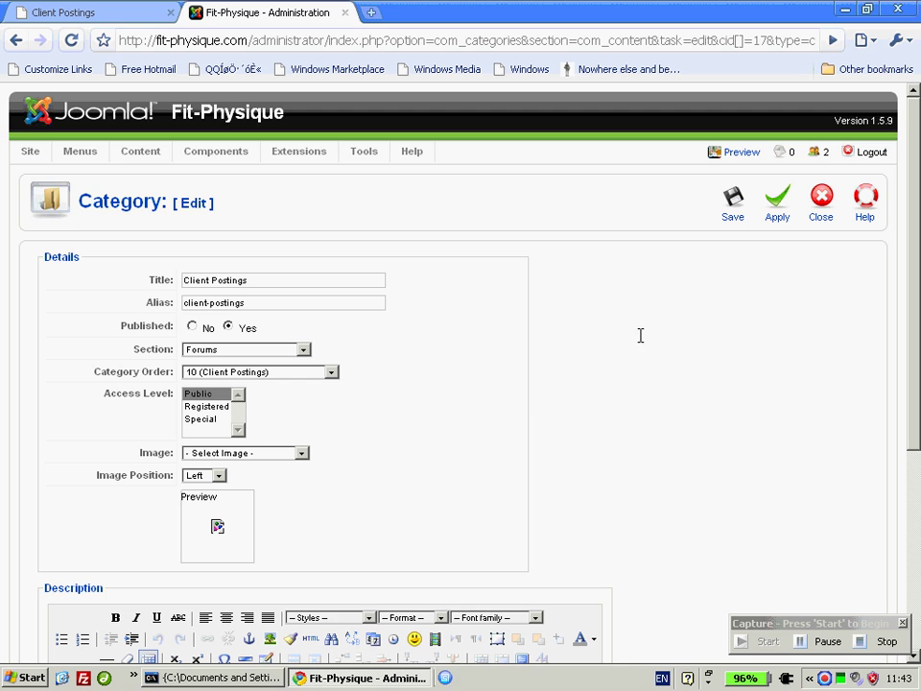
{"action": "left_click", "coordinate": [778, 209]}
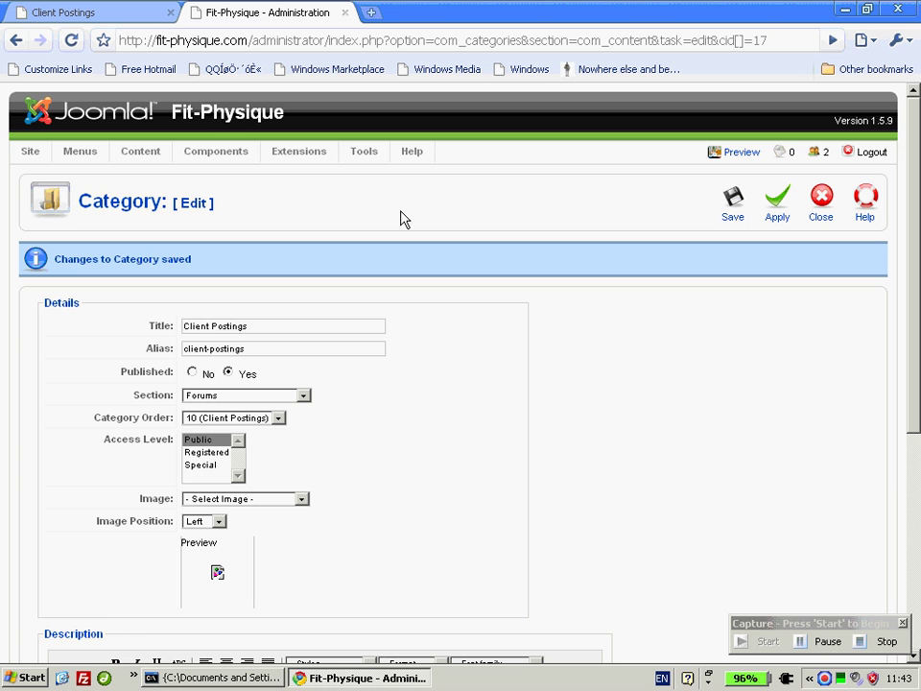
{"action": "left_click", "coordinate": [733, 201]}
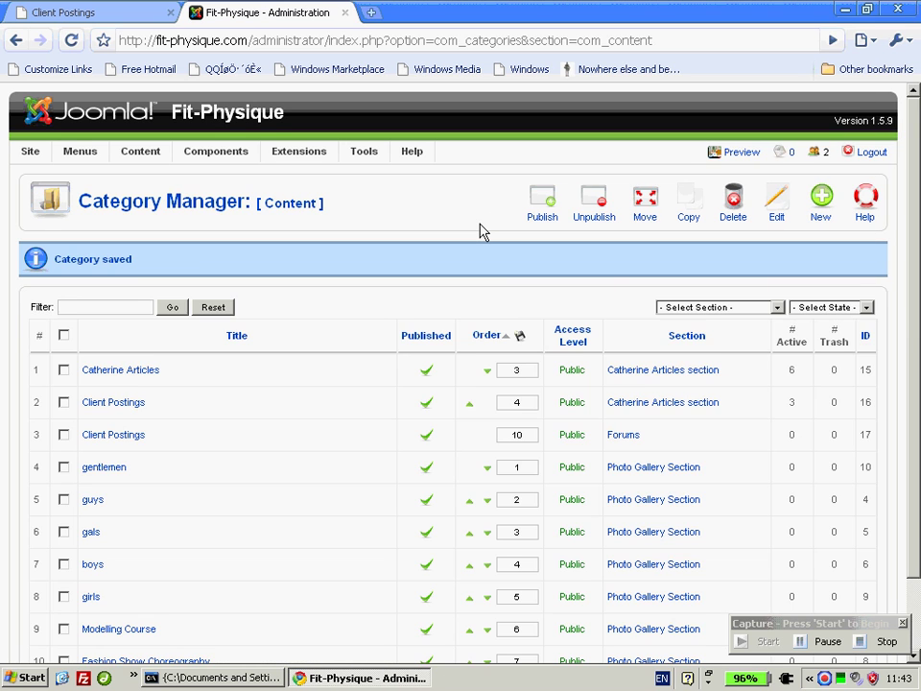
{"action": "scroll", "coordinate": [483, 231], "scroll_direction": "down", "scroll_amount": 3}
{"action": "scroll", "coordinate": [483, 231], "scroll_direction": "up", "scroll_amount": 3}
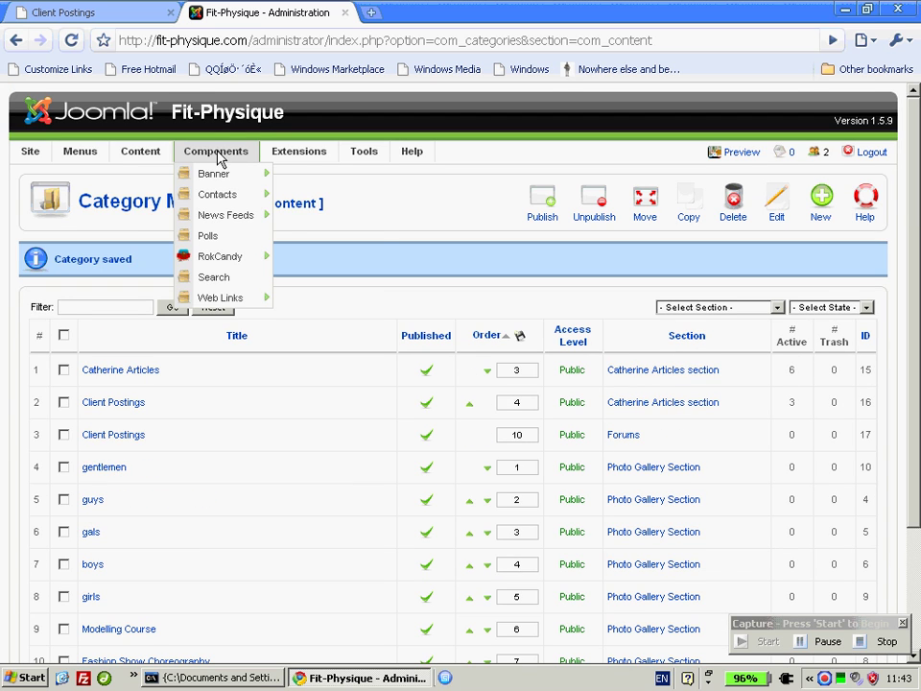
{"action": "mouse_move", "coordinate": [140, 152]}
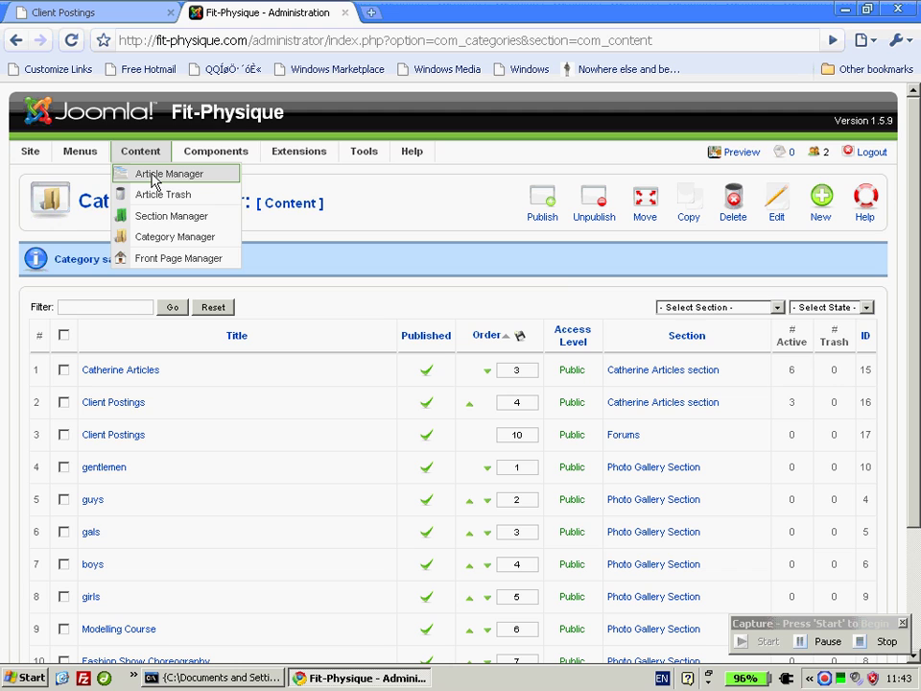
Start a new article in the Article Manager titled 'Posting from client'
{"action": "left_click", "coordinate": [154, 177]}
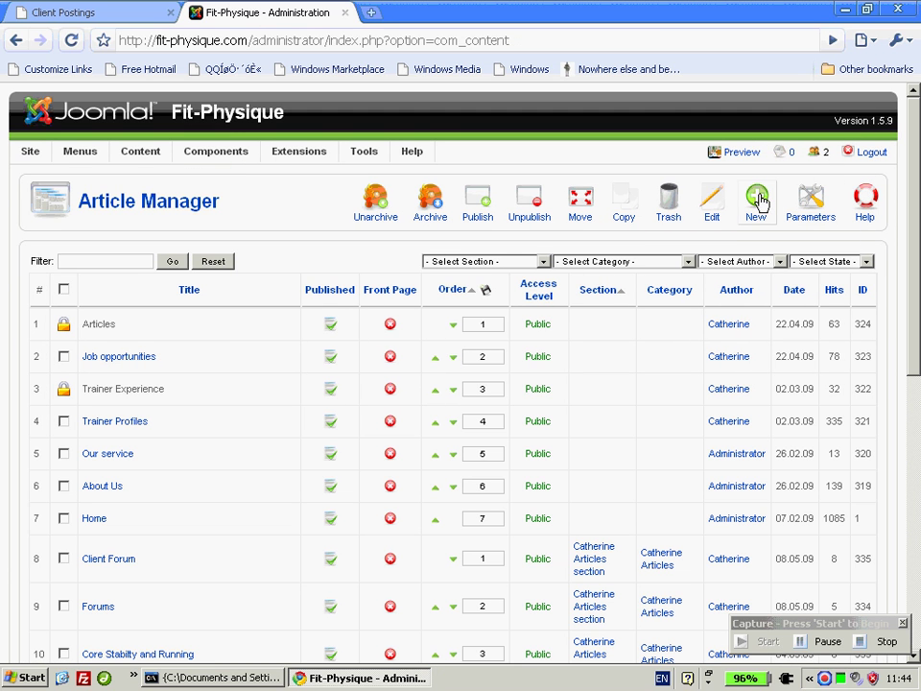
{"action": "left_click", "coordinate": [758, 199]}
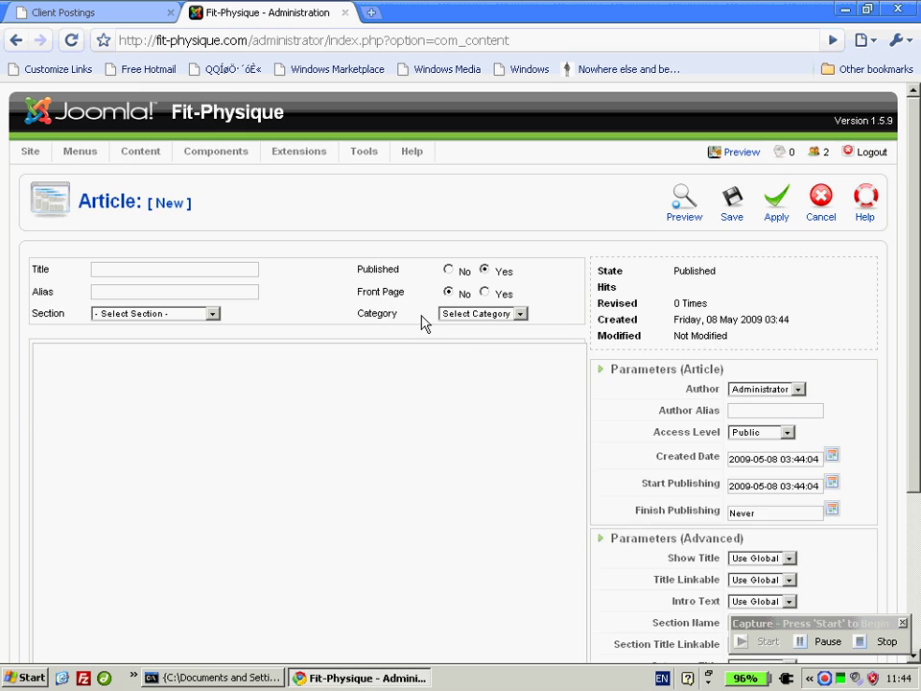
{"action": "left_click", "coordinate": [239, 269]}
{"action": "type", "text": "Posting from"}
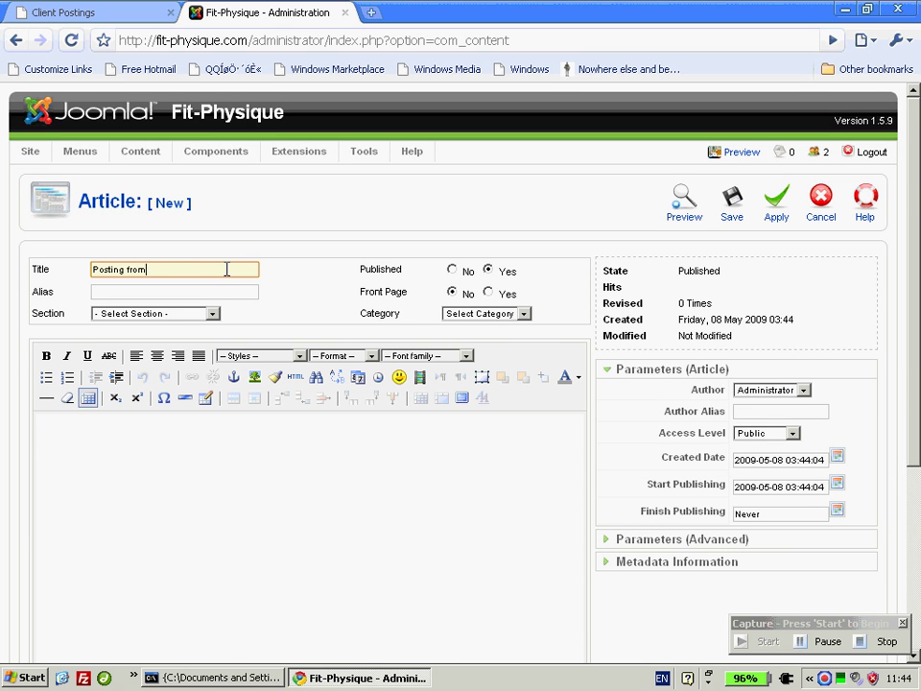
{"action": "type", "text": "client"}
{"action": "key", "text": "Tab"}
File the article under Forums / Client Postings, write the short email body, and save
{"action": "left_click", "coordinate": [200, 313]}
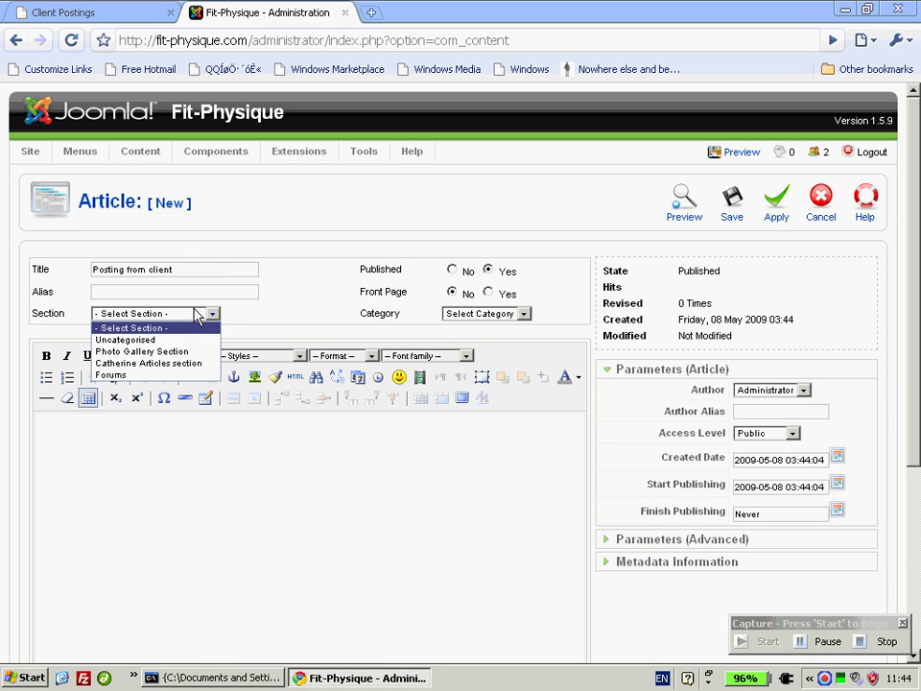
{"action": "left_click", "coordinate": [187, 375]}
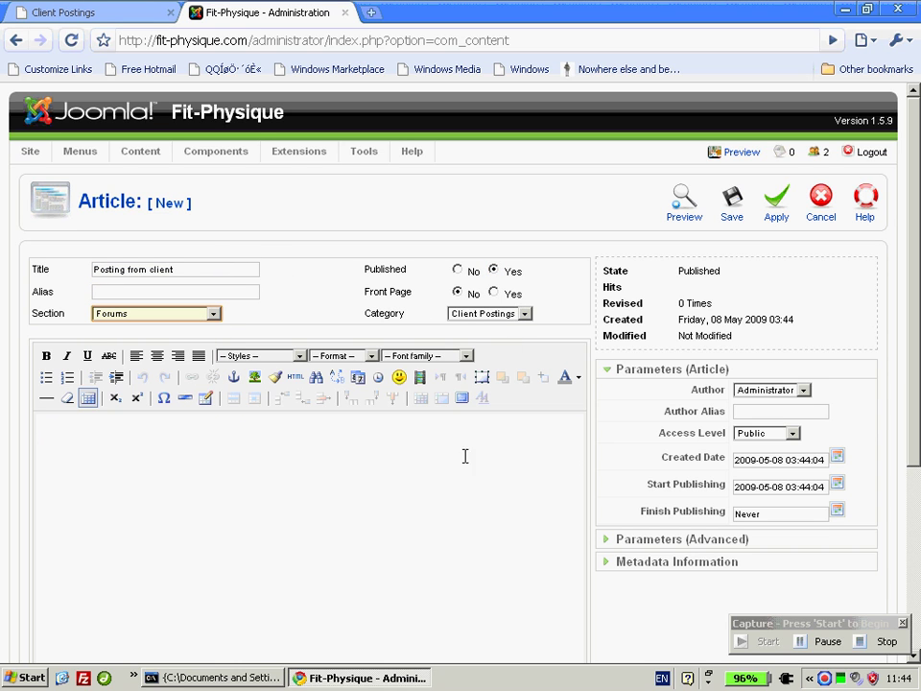
{"action": "left_click", "coordinate": [443, 477]}
{"action": "type", "text": "Thi si s from an email"}
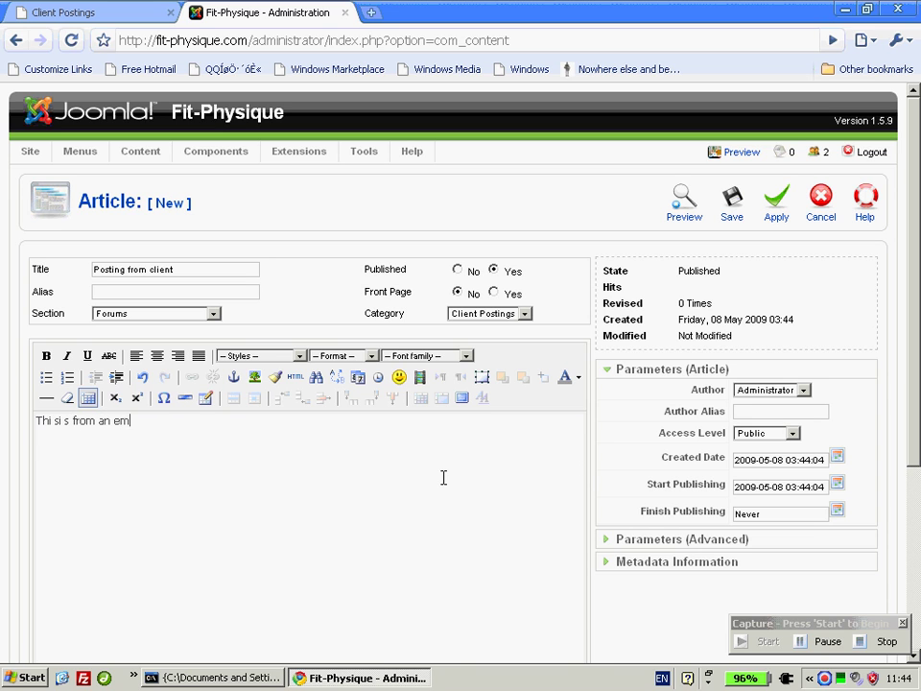
{"action": "left_click", "coordinate": [731, 200]}
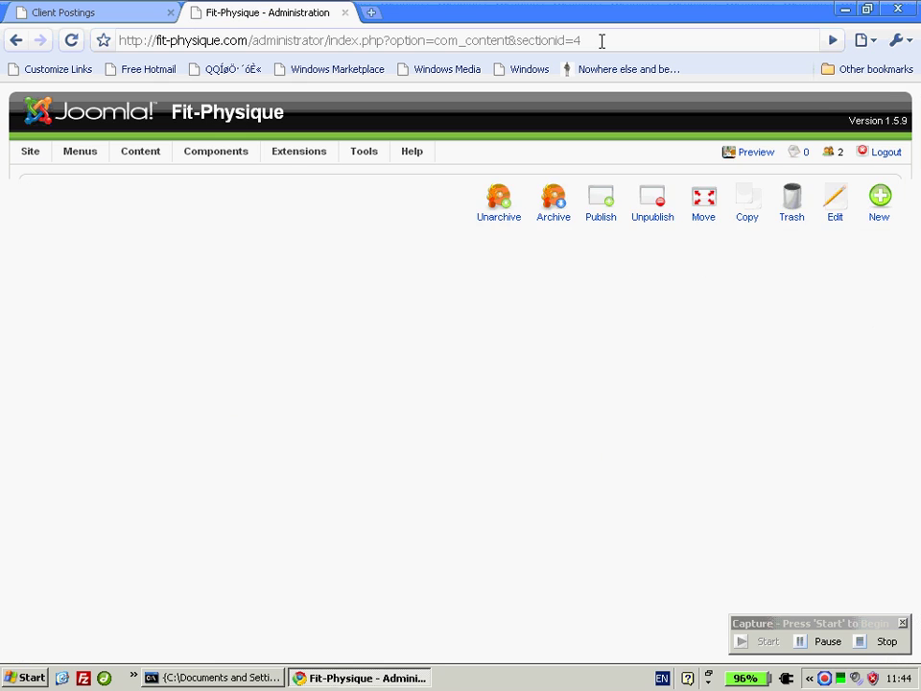
On the live site, confirm Client Forum 3 lists the 'Posting from client' article
{"action": "left_click", "coordinate": [122, 18]}
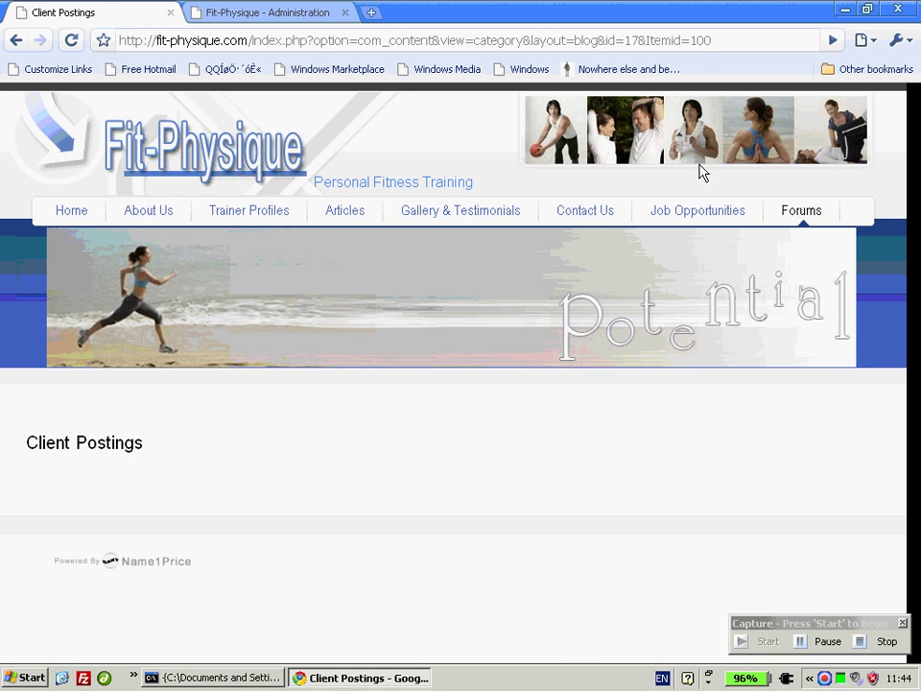
{"action": "left_click", "coordinate": [821, 329]}
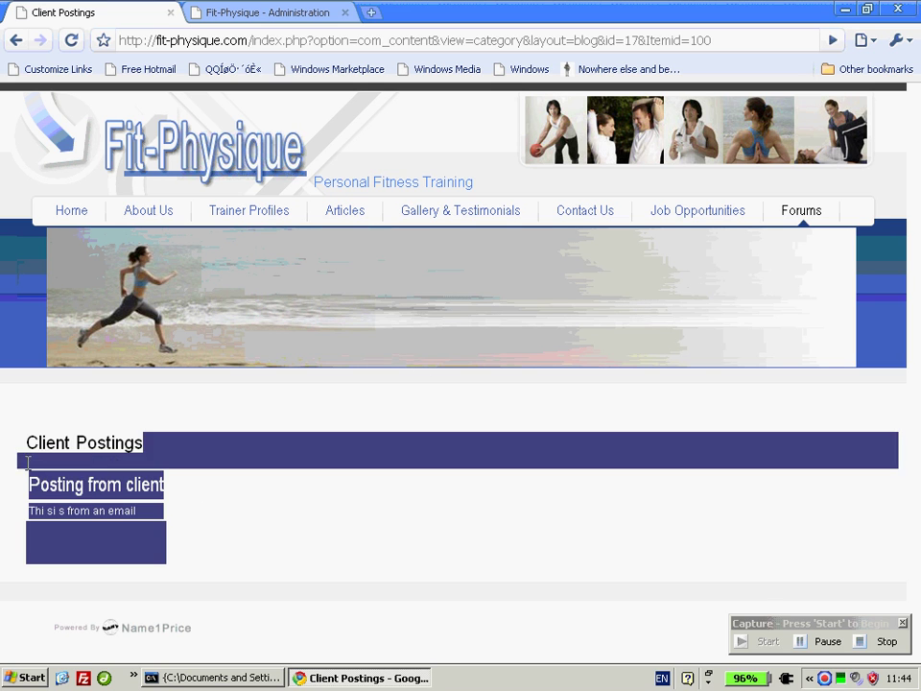
{"action": "left_click_drag", "start_coordinate": [195, 509], "coordinate": [11, 485]}
{"action": "left_click", "coordinate": [263, 492]}
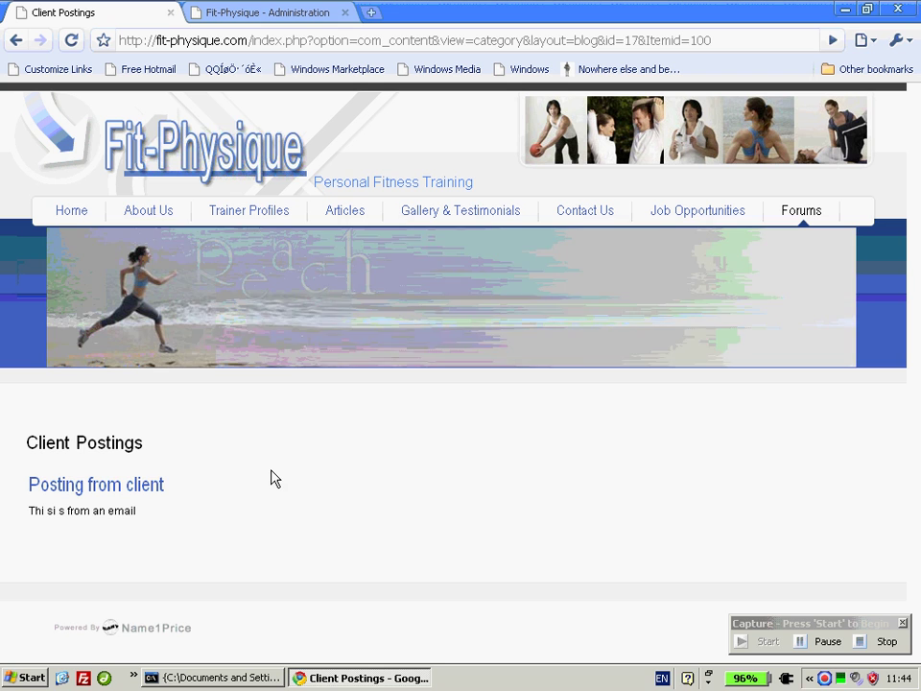
{"action": "mouse_move", "coordinate": [191, 531]}
{"action": "left_mouse_down"}
{"action": "mouse_move", "coordinate": [11, 466]}
{"action": "mouse_move", "coordinate": [20, 487]}
{"action": "left_mouse_up"}
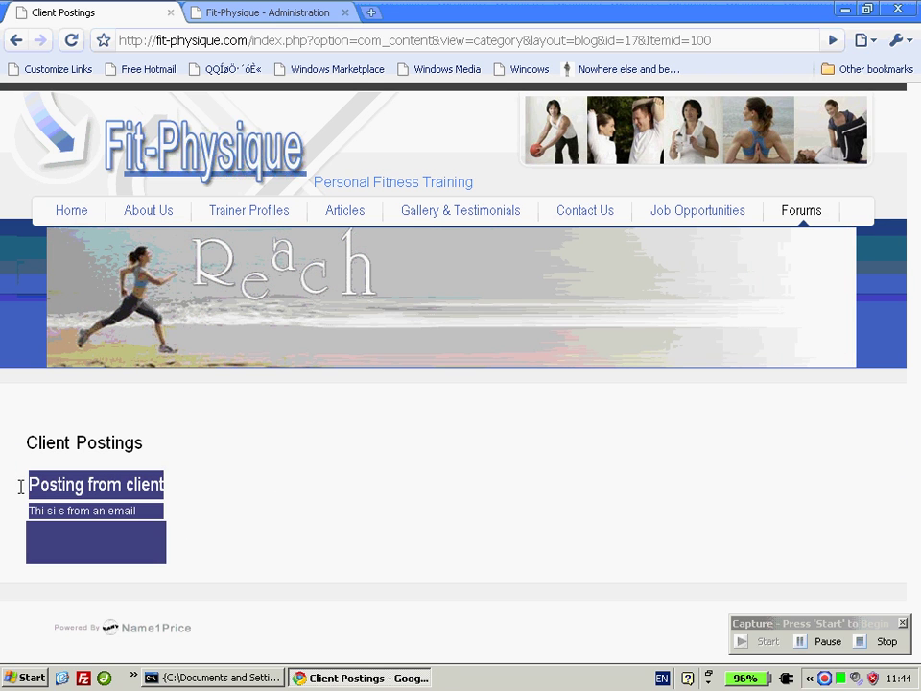
{"action": "left_click", "coordinate": [306, 496]}
Return to the administrator tab and review the Article Manager list
{"action": "left_click", "coordinate": [251, 13]}
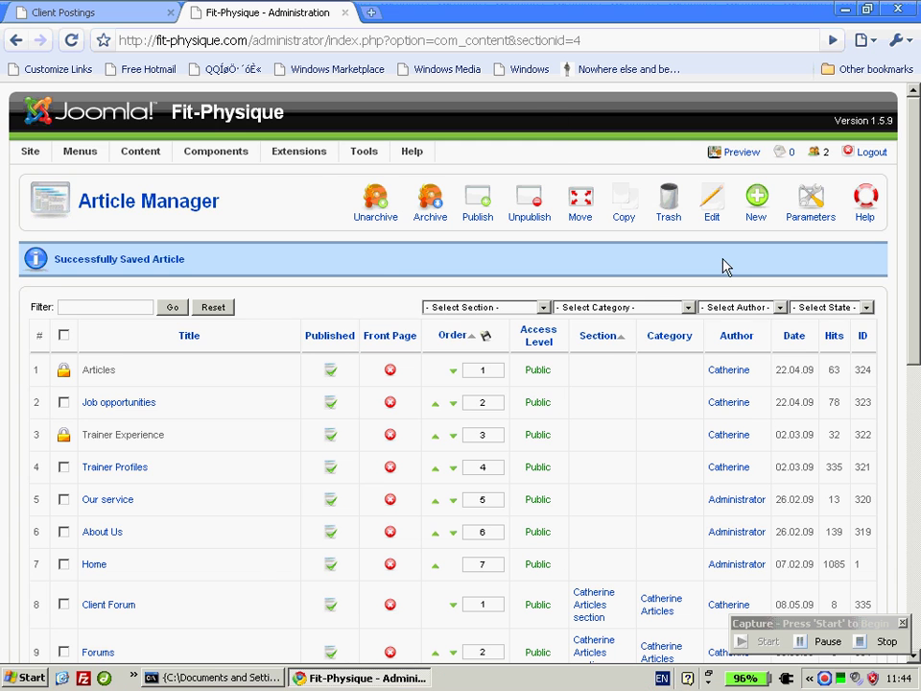
{"action": "scroll", "coordinate": [728, 270], "scroll_direction": "down", "scroll_amount": 7}
{"action": "scroll", "coordinate": [808, 288], "scroll_direction": "up", "scroll_amount": 2}
{"action": "scroll", "coordinate": [626, 197], "scroll_direction": "up", "scroll_amount": 5}
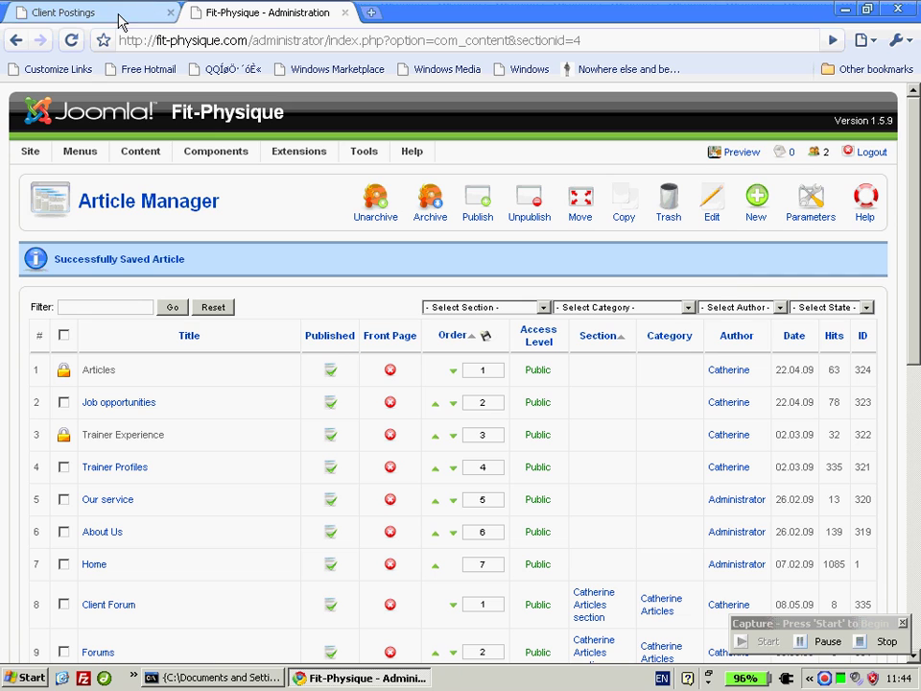